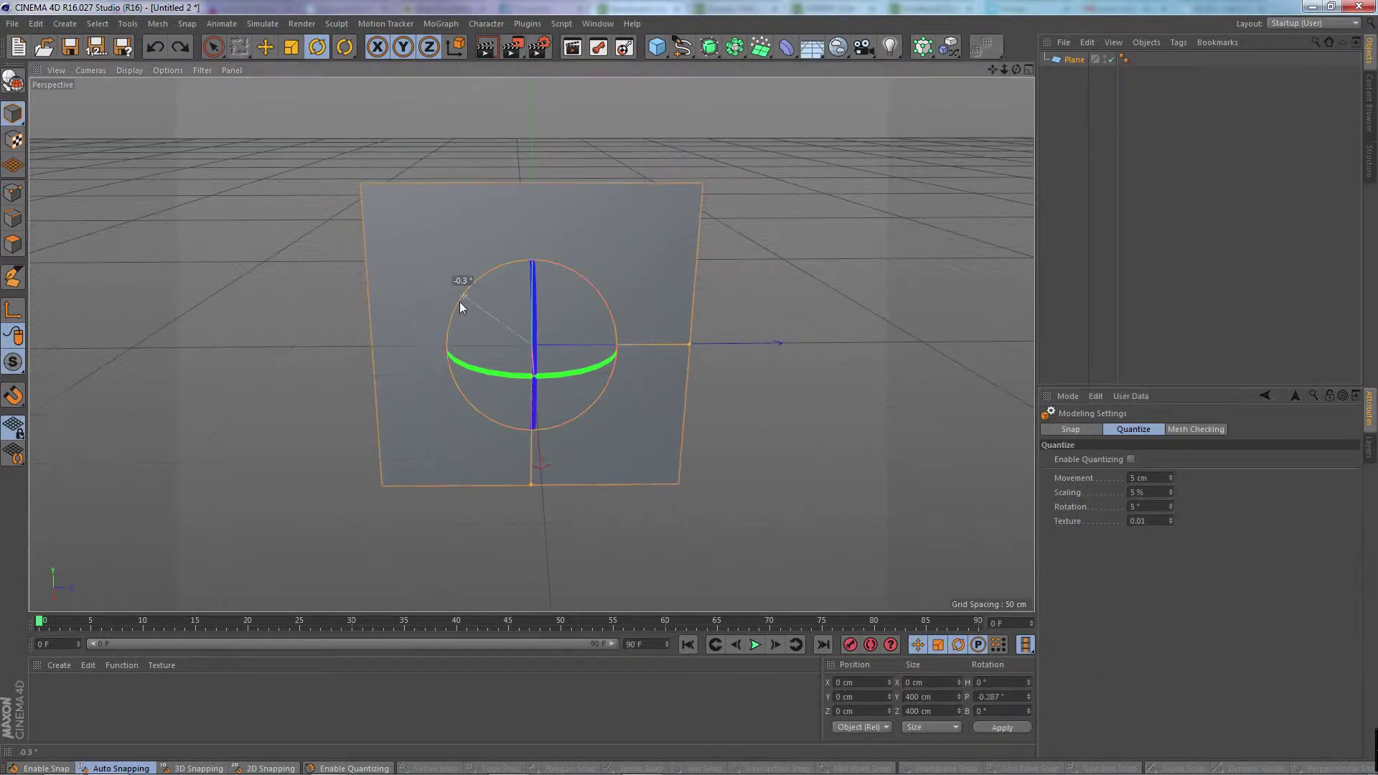
Make the Plane editable and add a Cloth tag to it
left_click(1073, 60)
key("c")
right_click(1069, 61)
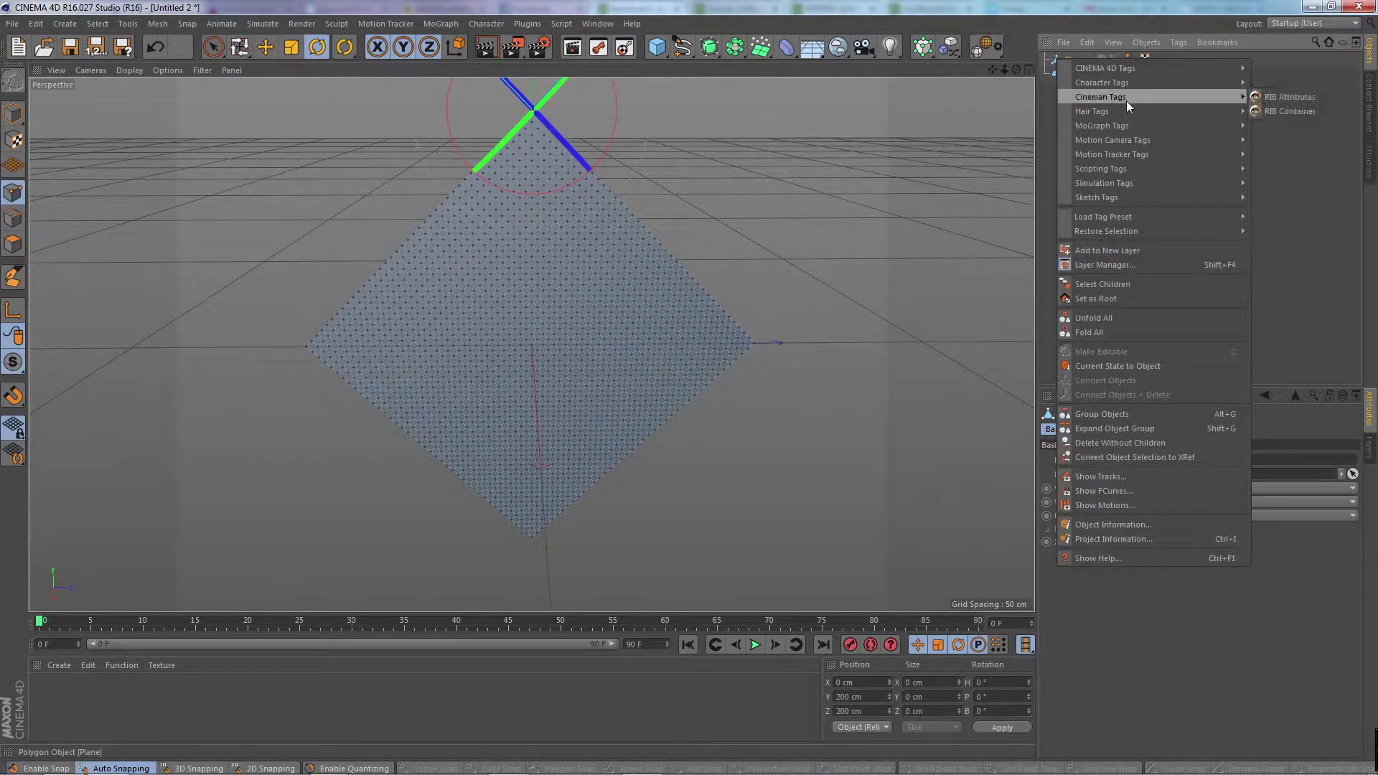
left_click(748, 645)
left_click(637, 649)
type("00")
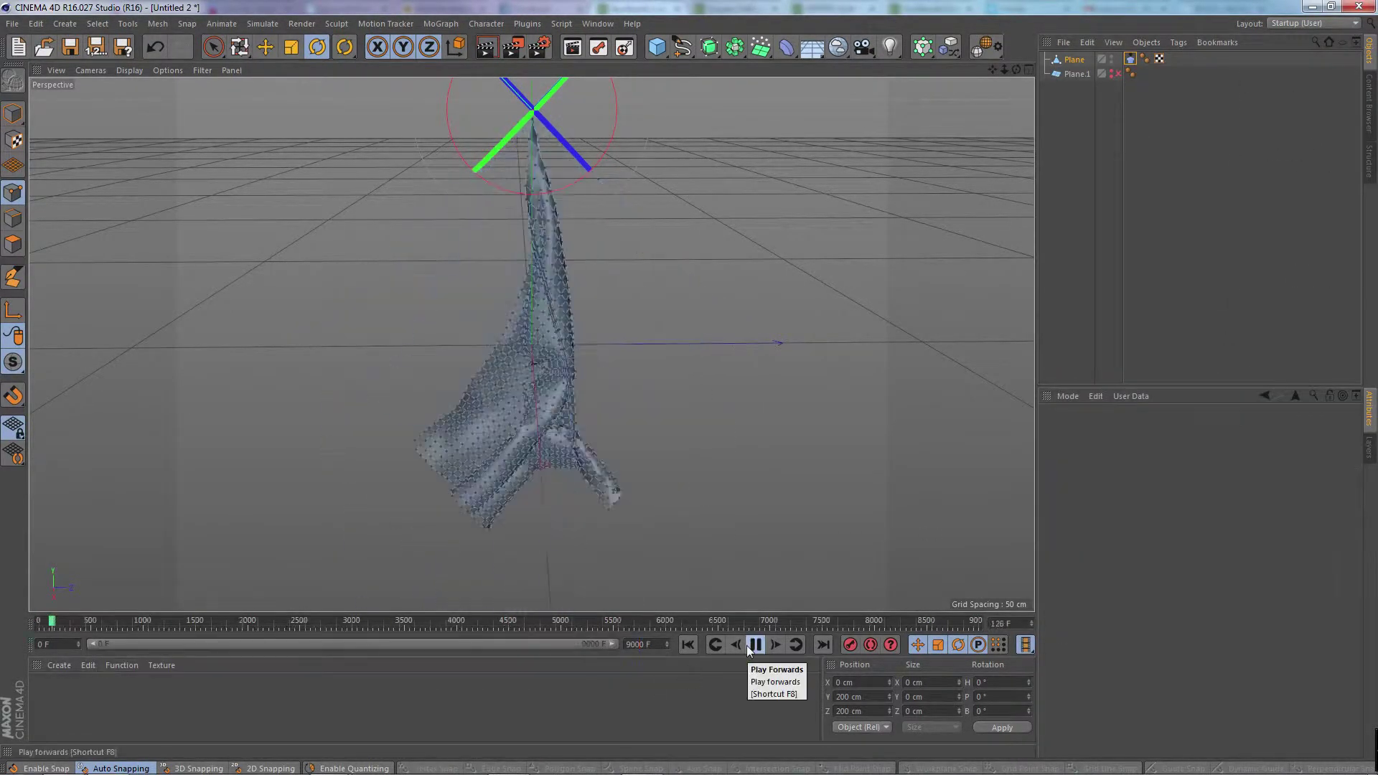
Set the plane's selected top points as Fix Points in the Cloth tag's Dresser tab
left_click(1131, 59)
left_click(1089, 429)
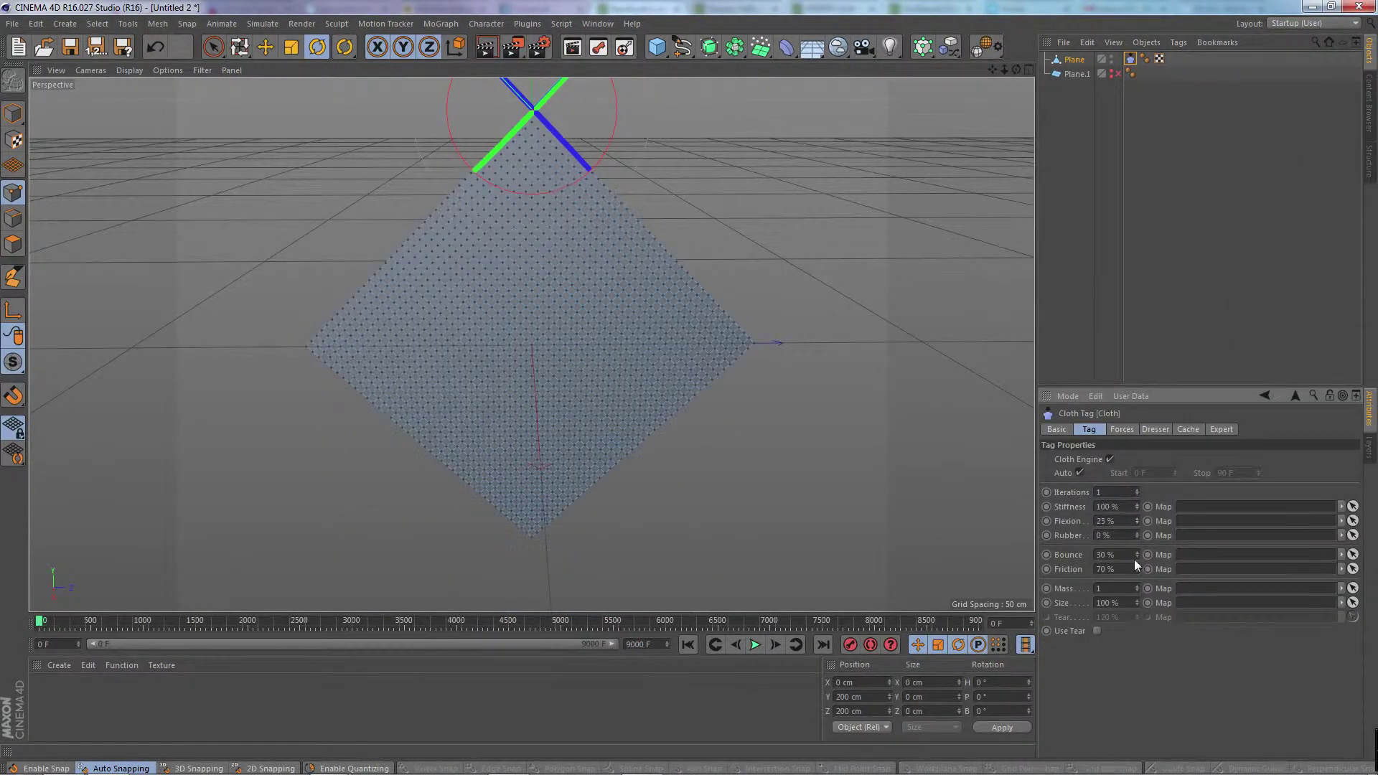
left_click(1153, 430)
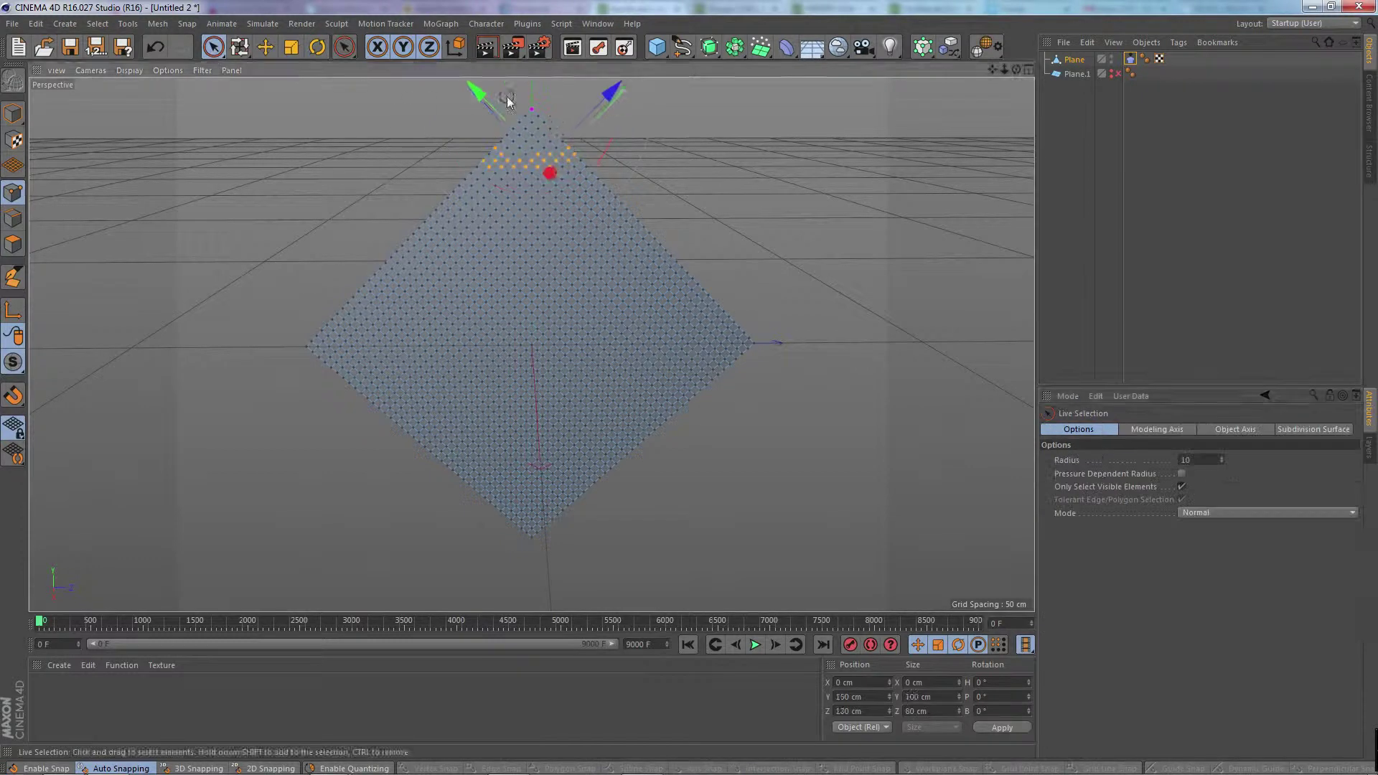
left_click(756, 645)
left_click(687, 645)
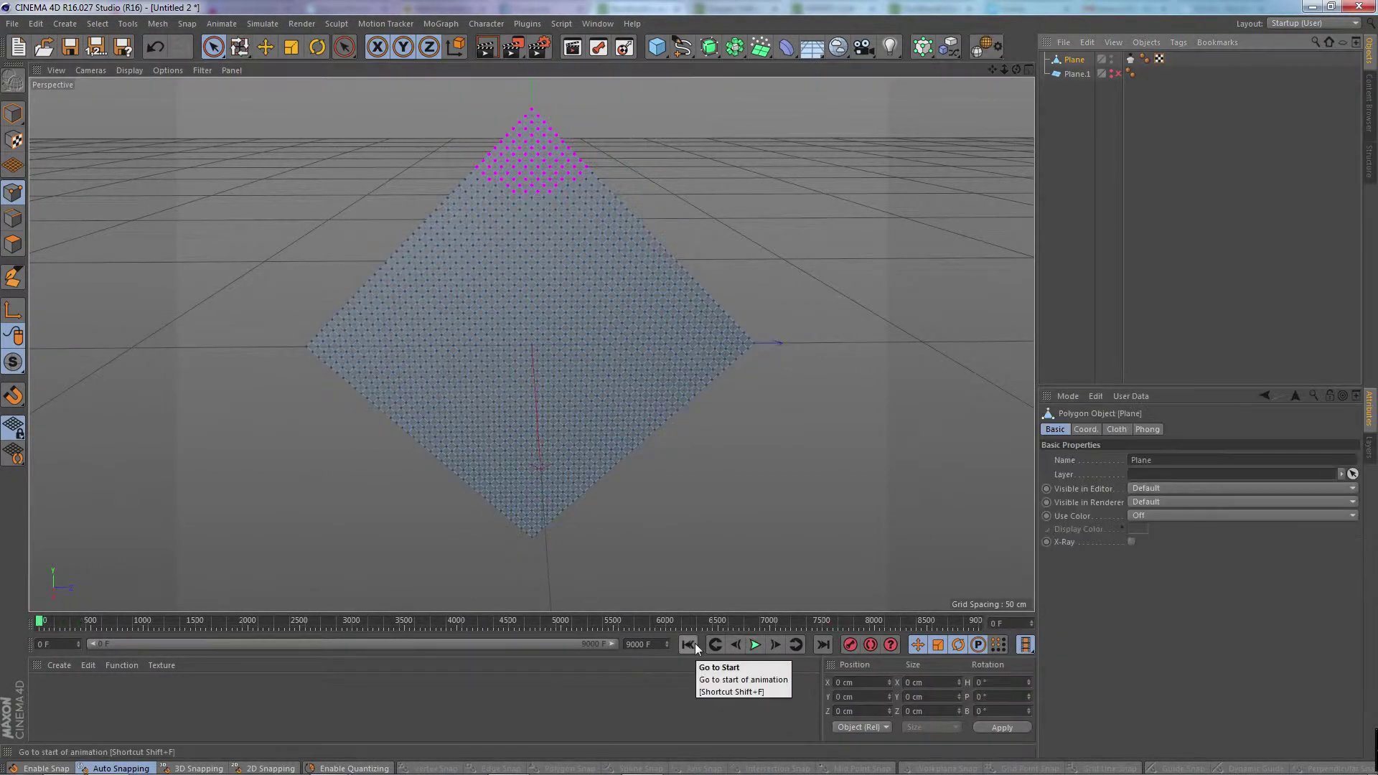
Play the simulation to check the pinned drape, then rewind so the cloth is flat
left_click(755, 645)
left_click(12, 204)
left_click(753, 645)
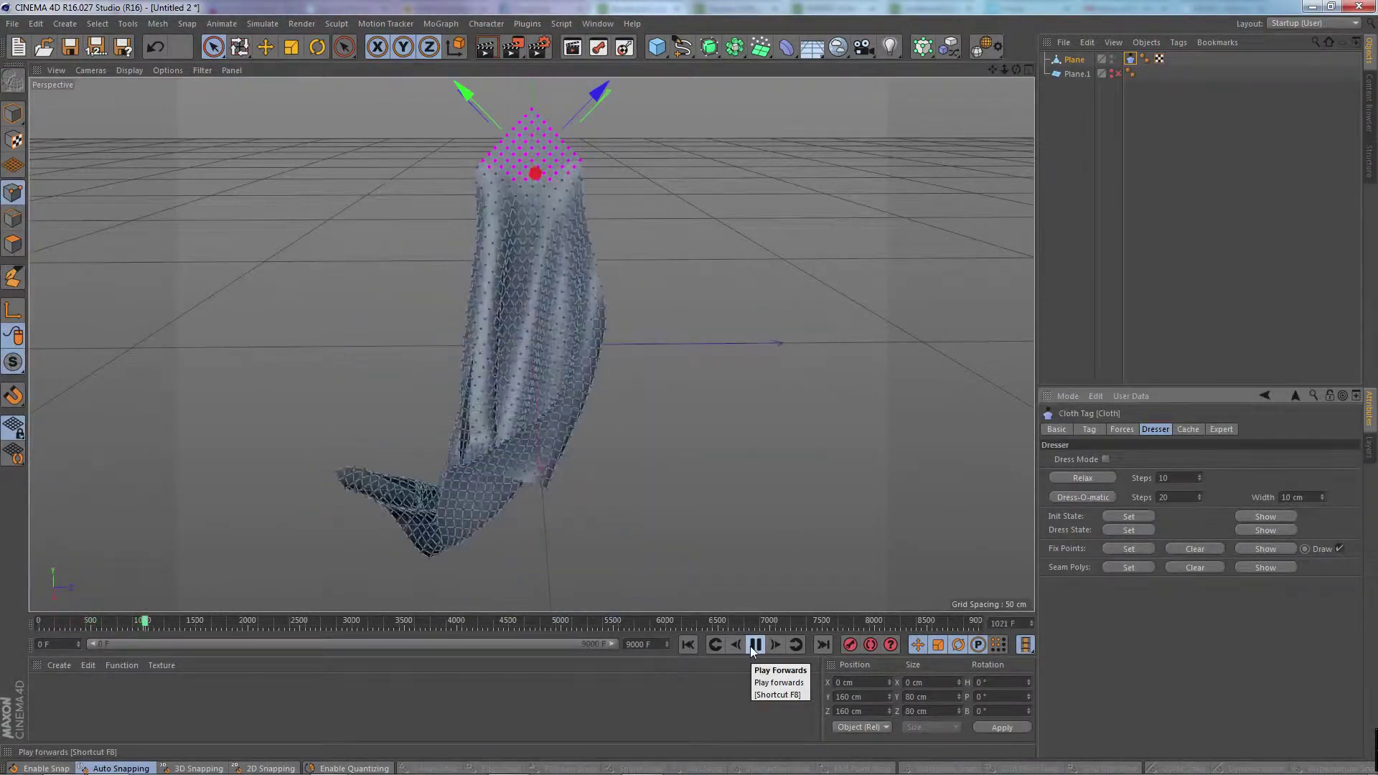
left_click(756, 644)
left_click(715, 645)
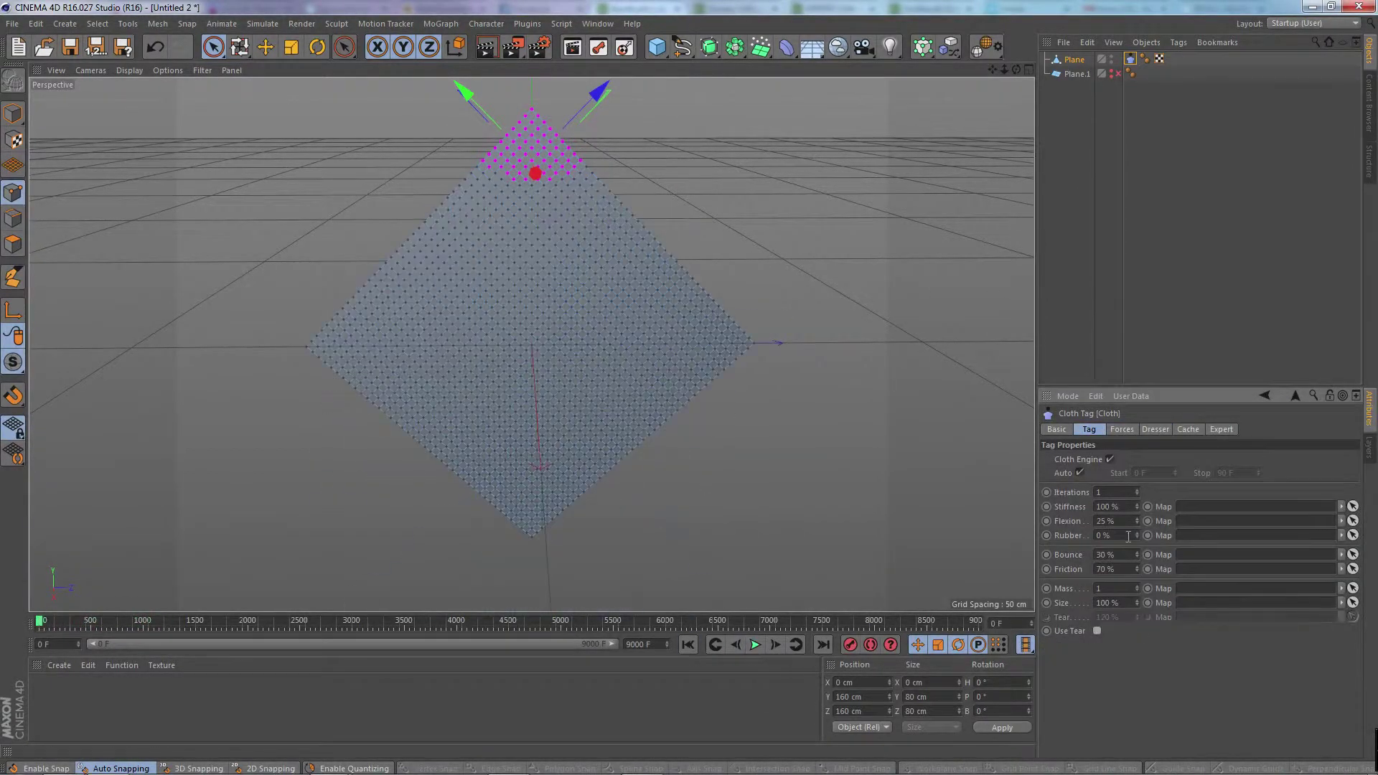
left_click(755, 645)
Replay the drape with Bounce 0% and Friction 100%, select lower-left edge points, and switch to Right view
left_click_drag(682, 502, 780, 576, "alt")
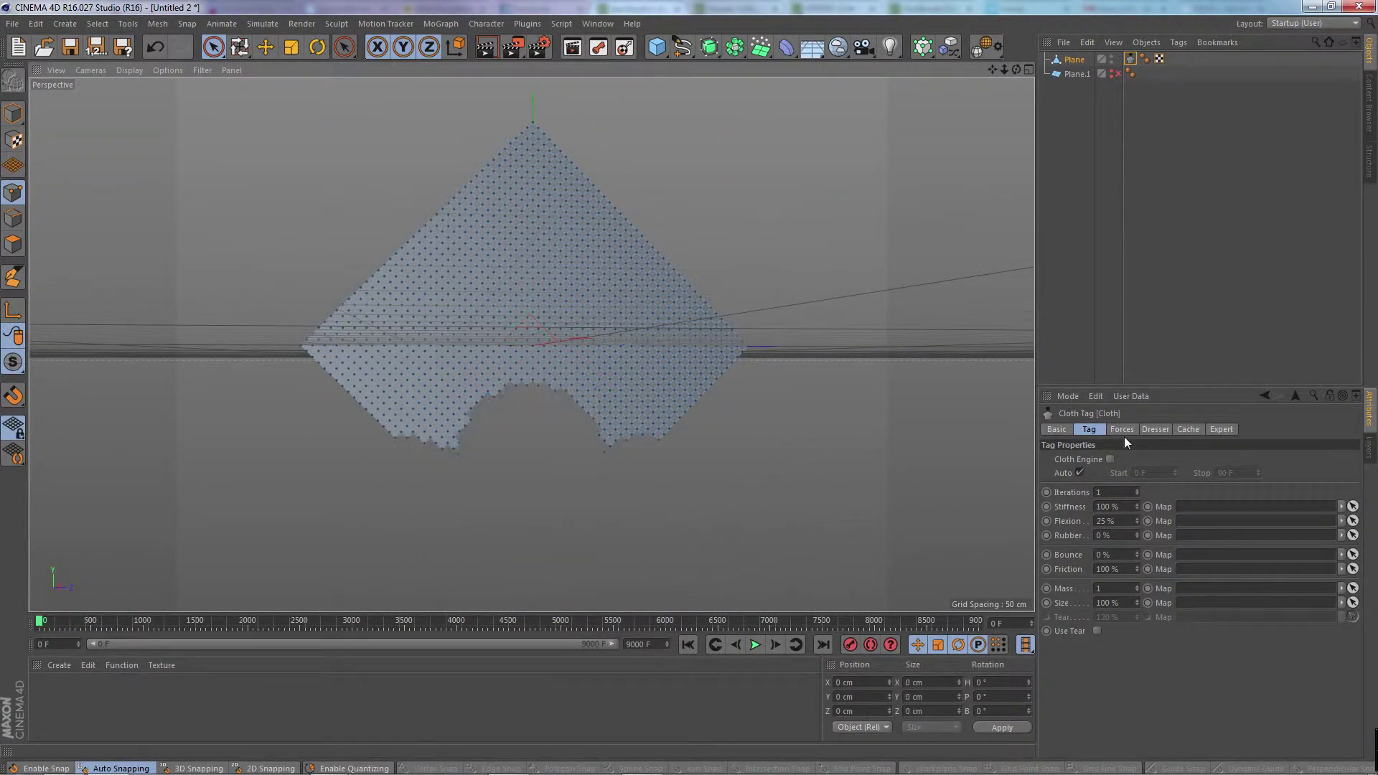
left_click(755, 645)
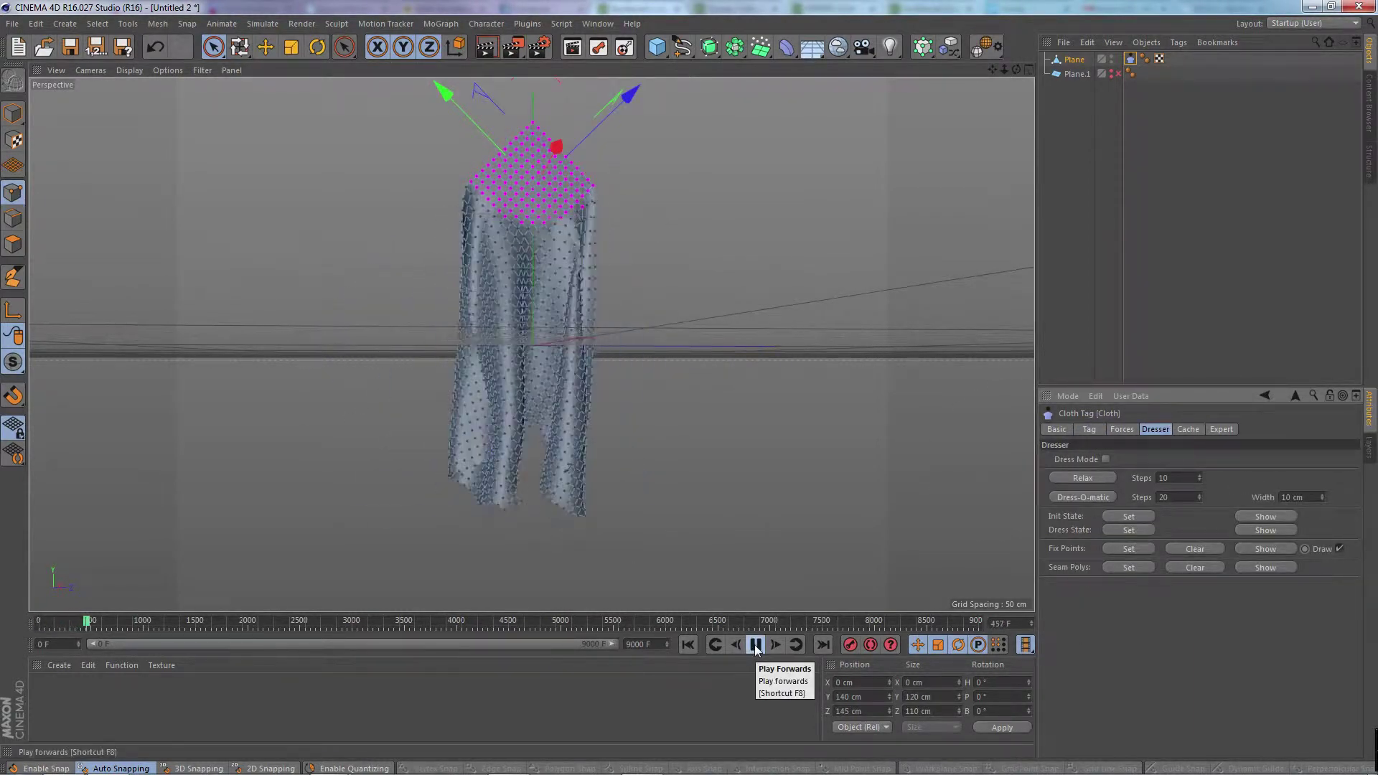
left_click_drag(349, 545, 497, 585)
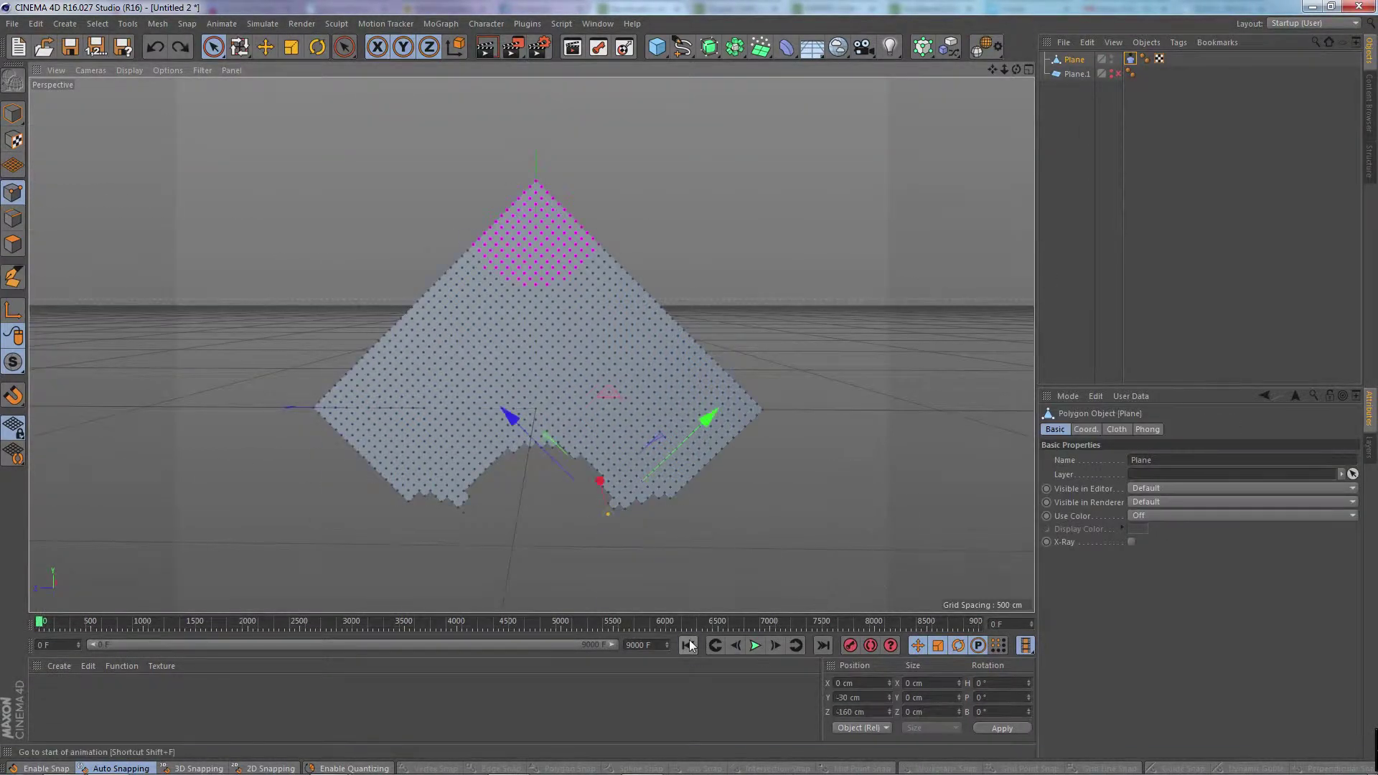
key("F3")
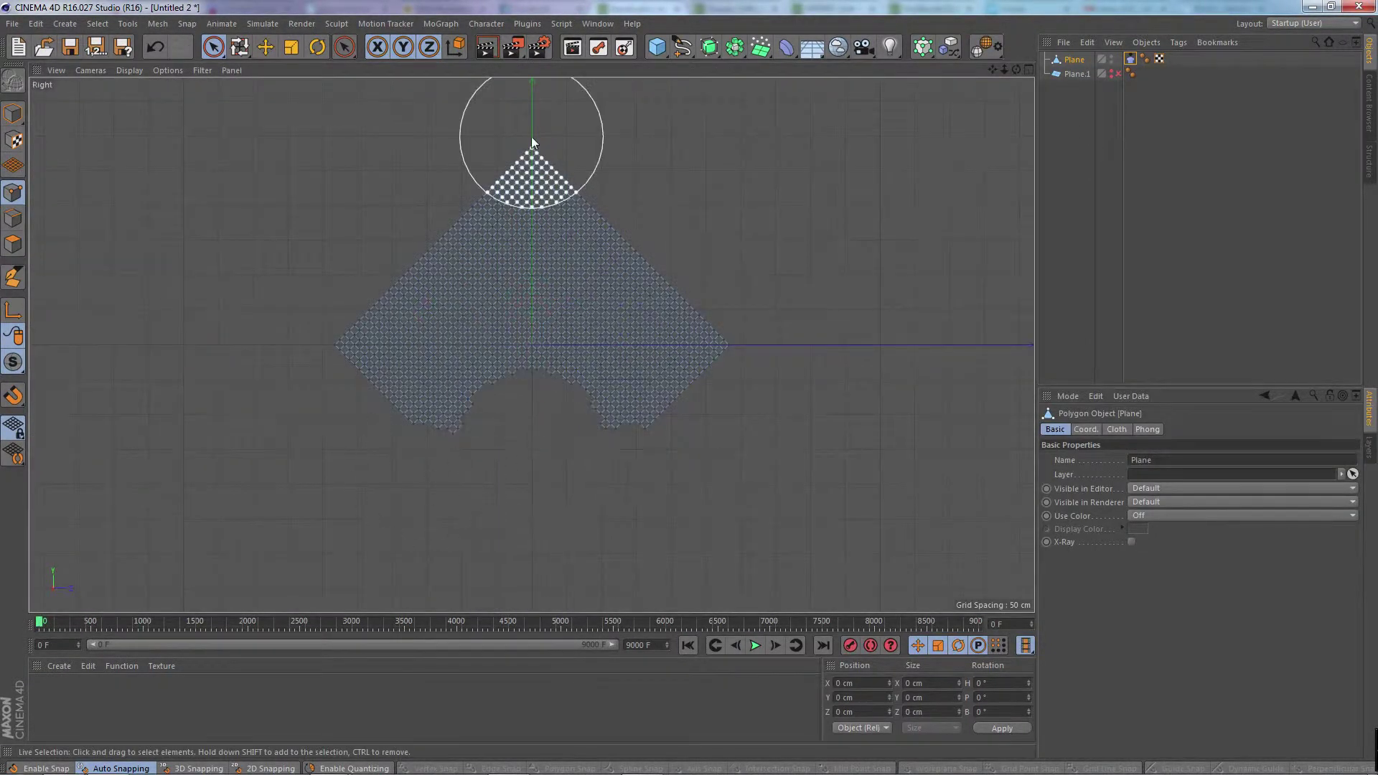
Set the top corner points as the cloth's Fix Points, test the drape, and rewind
left_click_drag(531, 133, 534, 142)
left_click(755, 646)
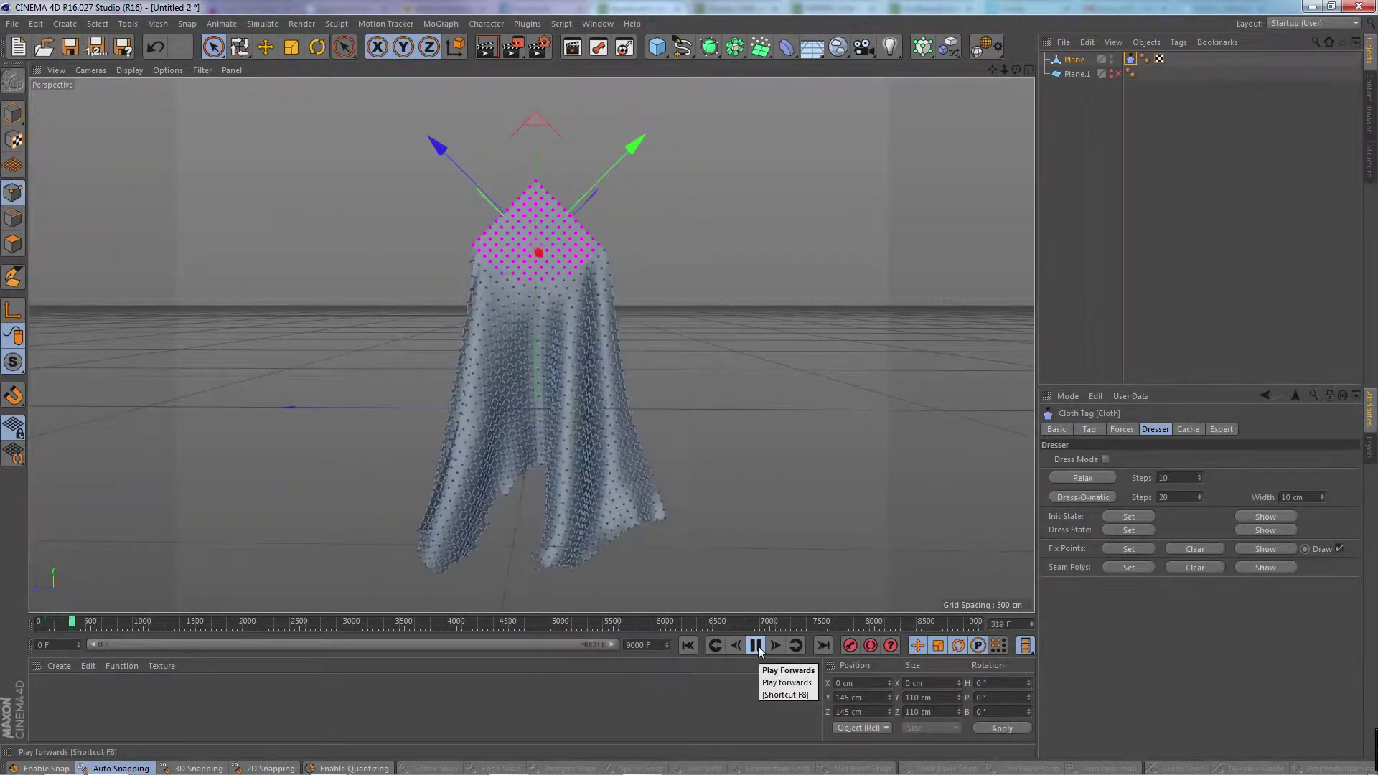
left_click(755, 645)
left_click(687, 645)
Try Self Repulsion in the Forces tab during playback, then turn it back off
left_click(1122, 430)
left_click(1159, 647)
left_click(756, 645)
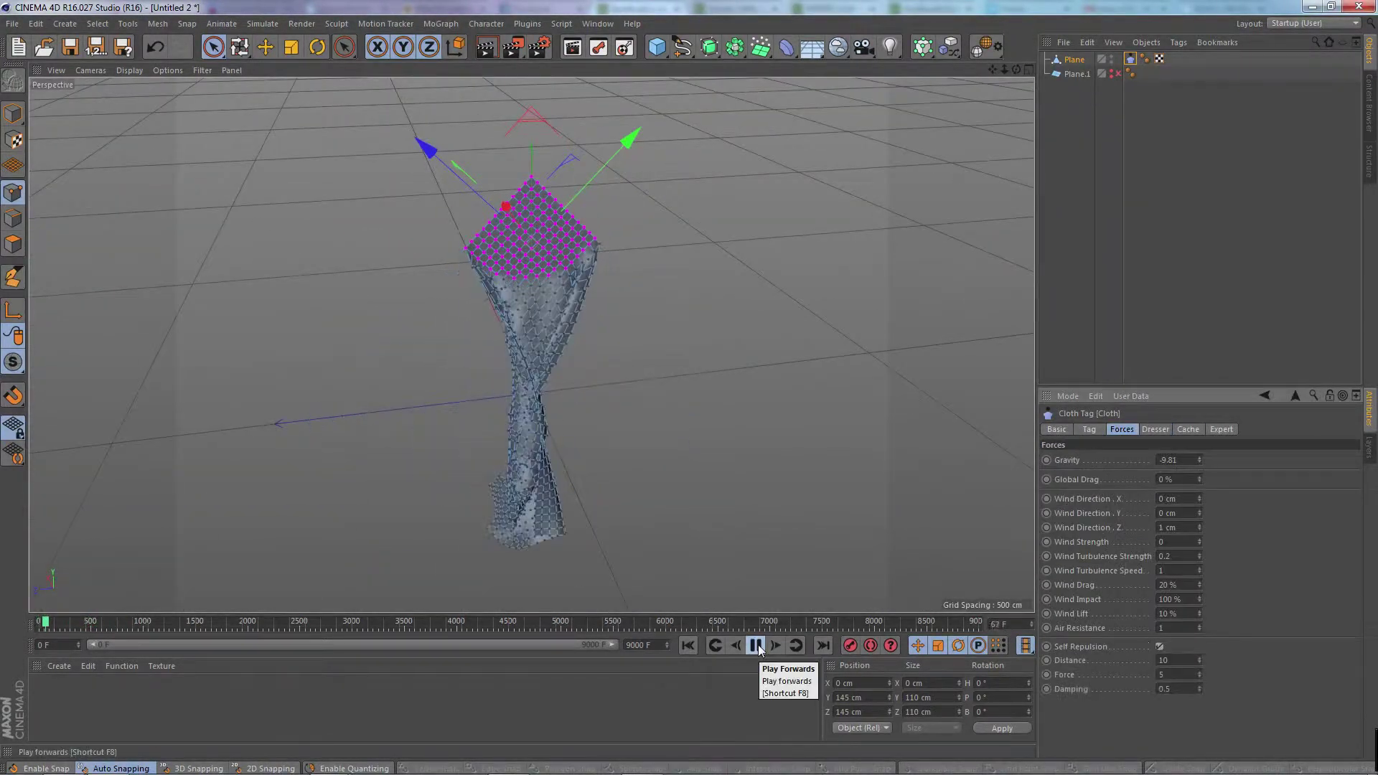
left_click(1159, 646)
left_click_drag(562, 98, 567, 50, "alt")
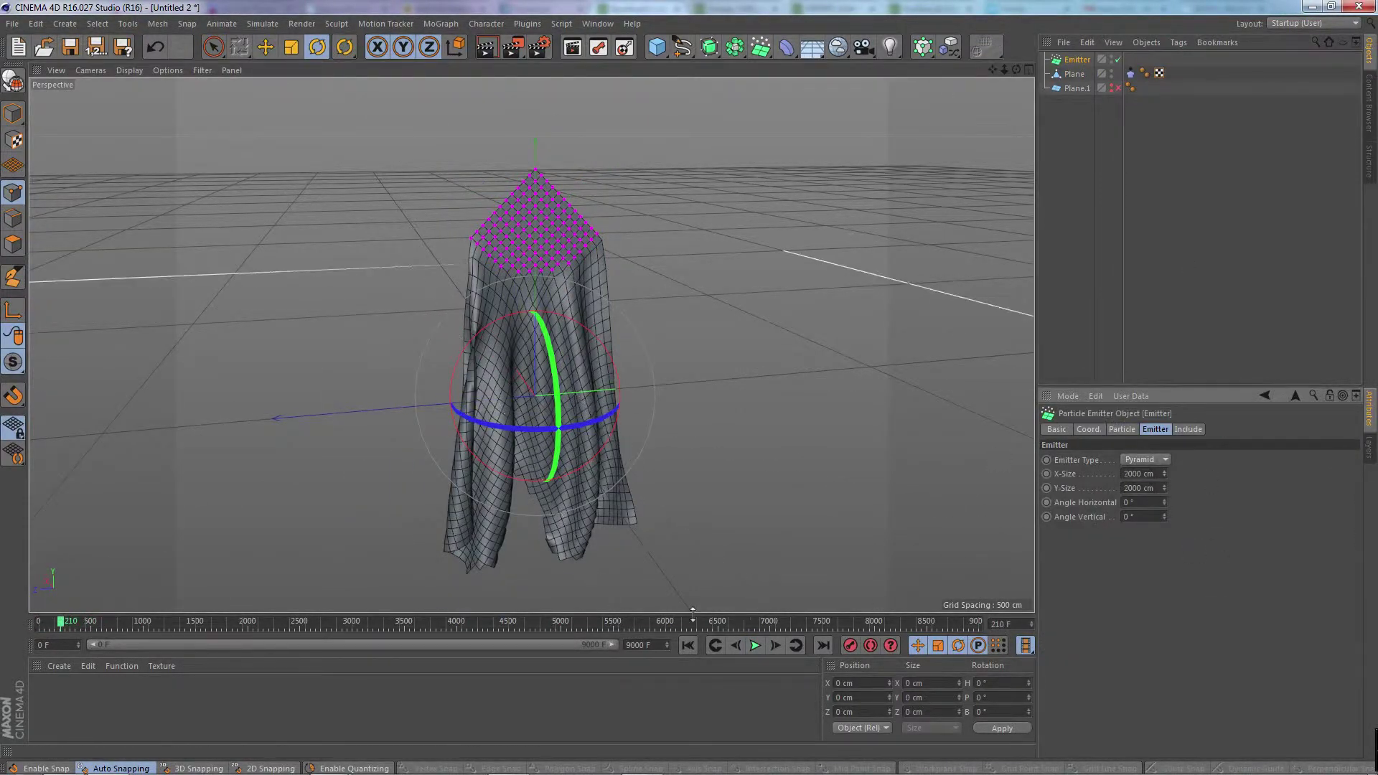
Configure the PyroCluster particle emitter with birthrate 1000 and preview the render
left_click(691, 648)
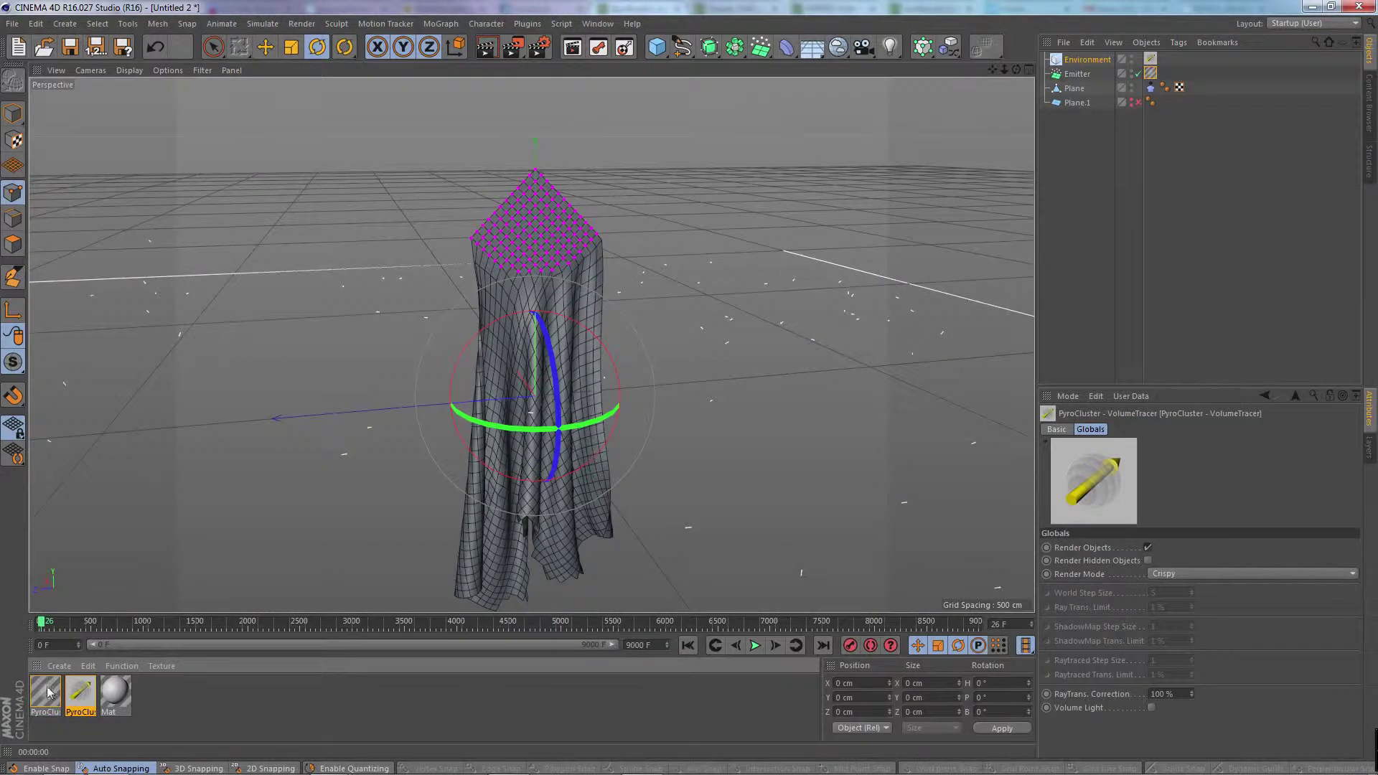
left_click(1149, 644)
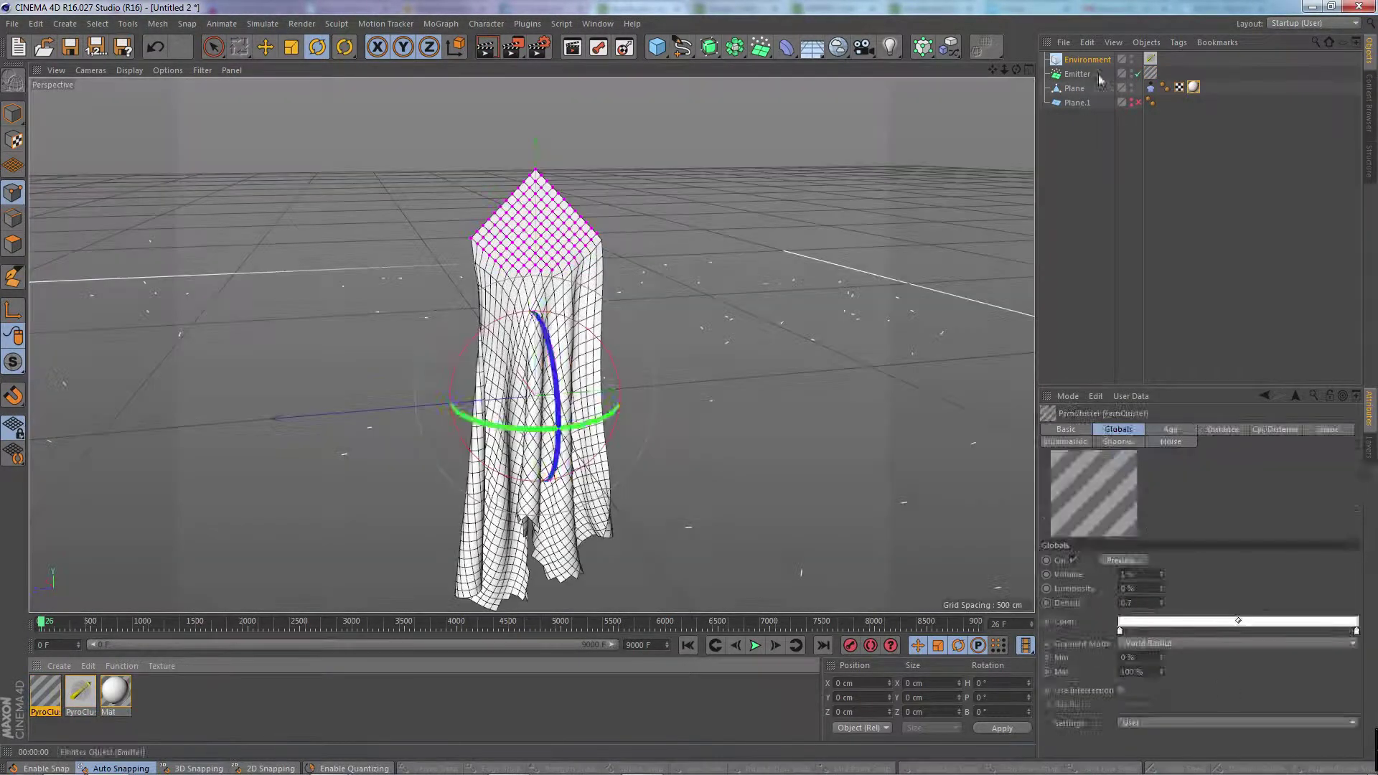
left_click(1122, 429)
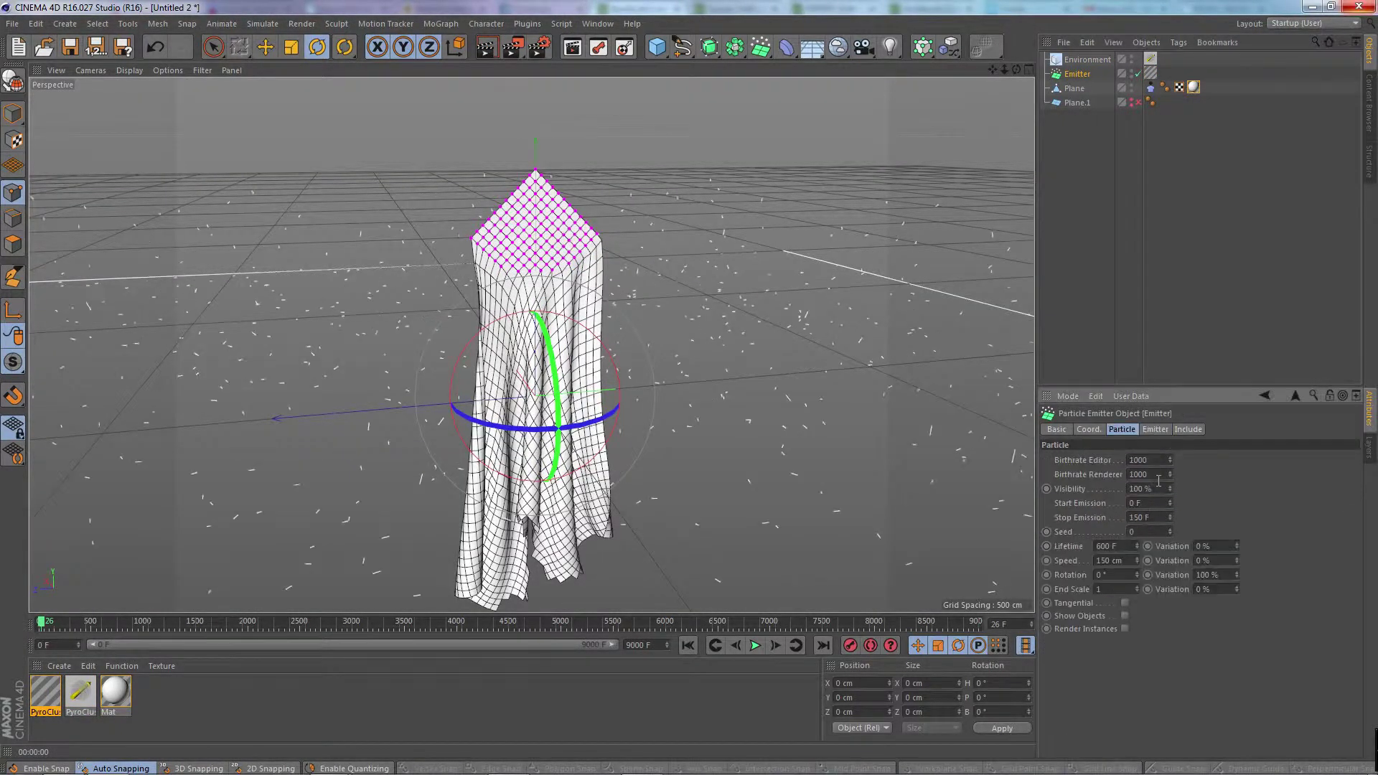
left_click(486, 50)
Add Friction and Turbulence particle modifiers and preview the render
left_click(922, 46)
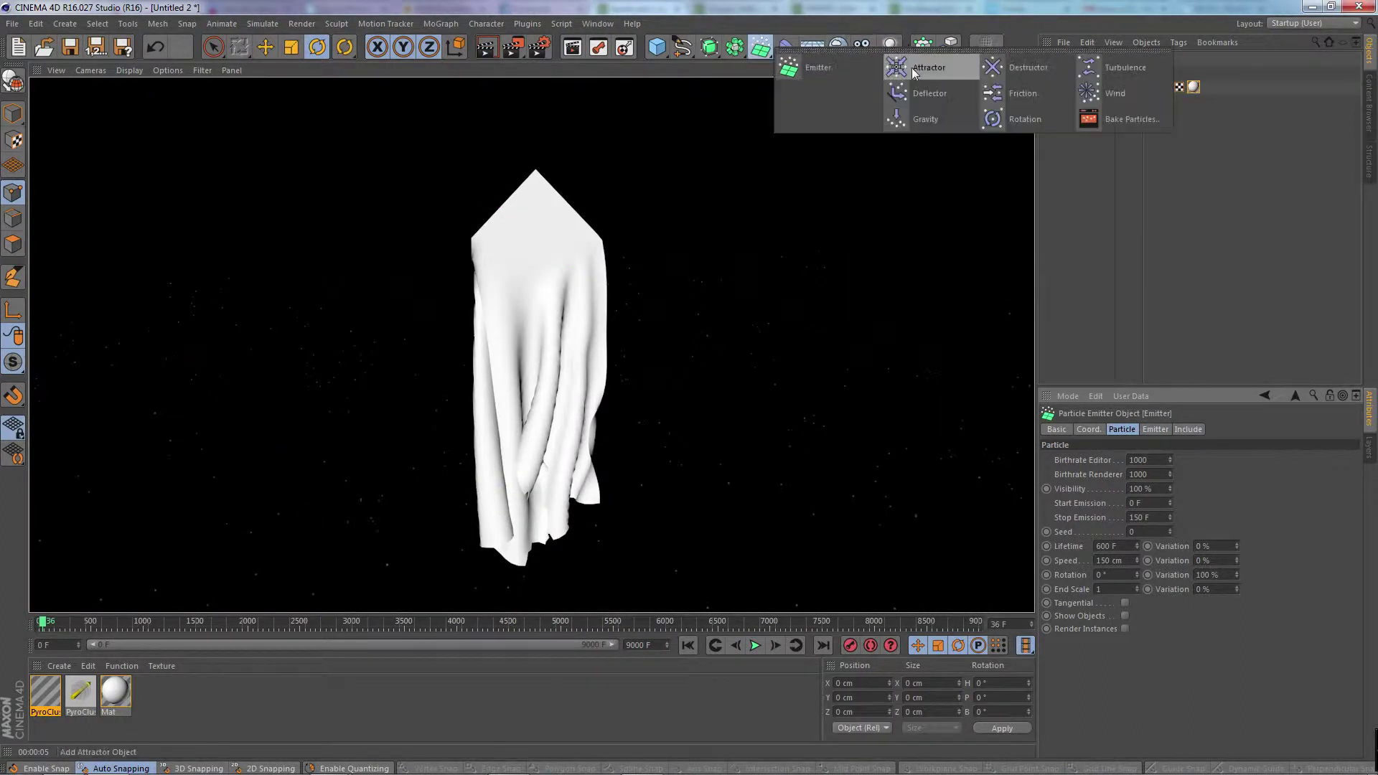
left_click(1062, 101)
left_click(923, 46)
left_click(1062, 57)
left_click(491, 50)
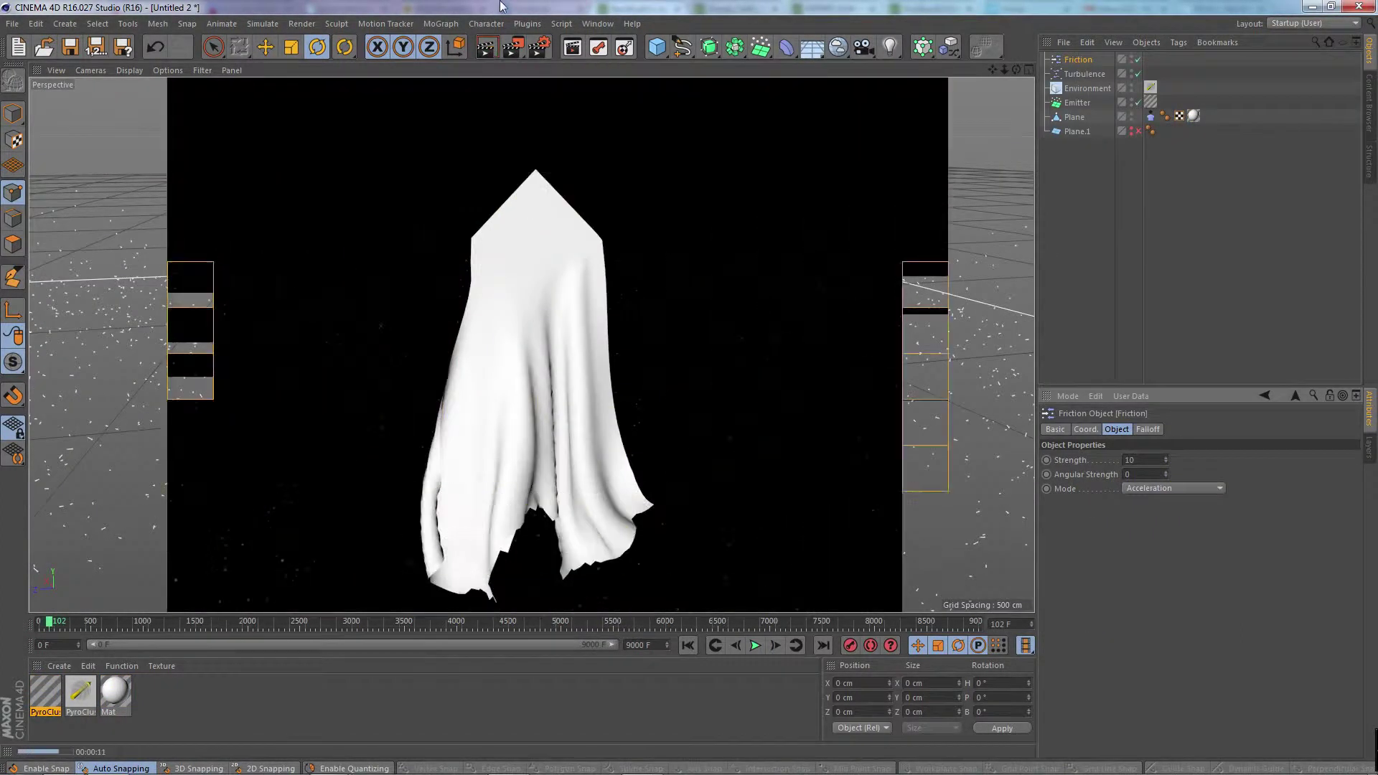
Add a Sky with a new material loaded with an HDRI preset
left_click(838, 47)
left_click(1370, 101)
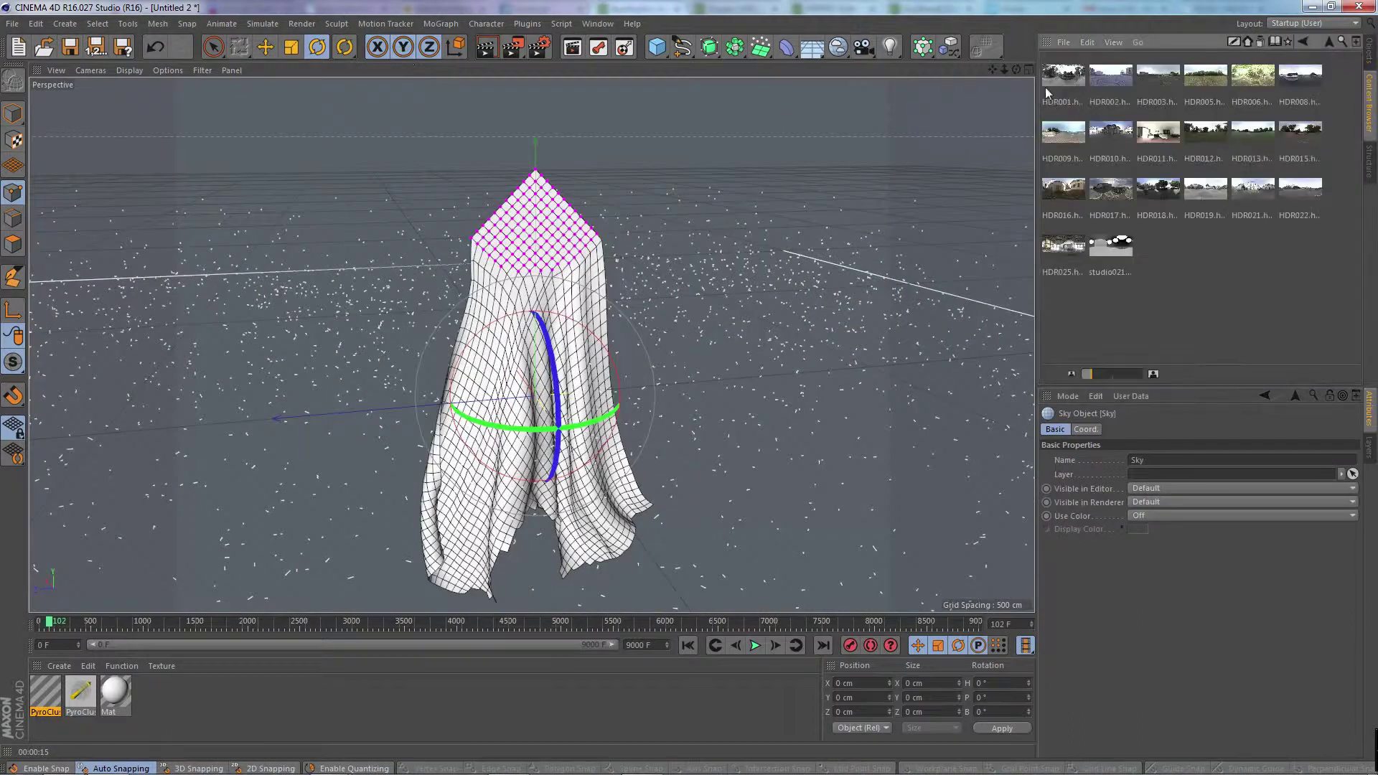
double_click(287, 696)
left_click_drag(1158, 133, 1127, 650)
left_click(1369, 51)
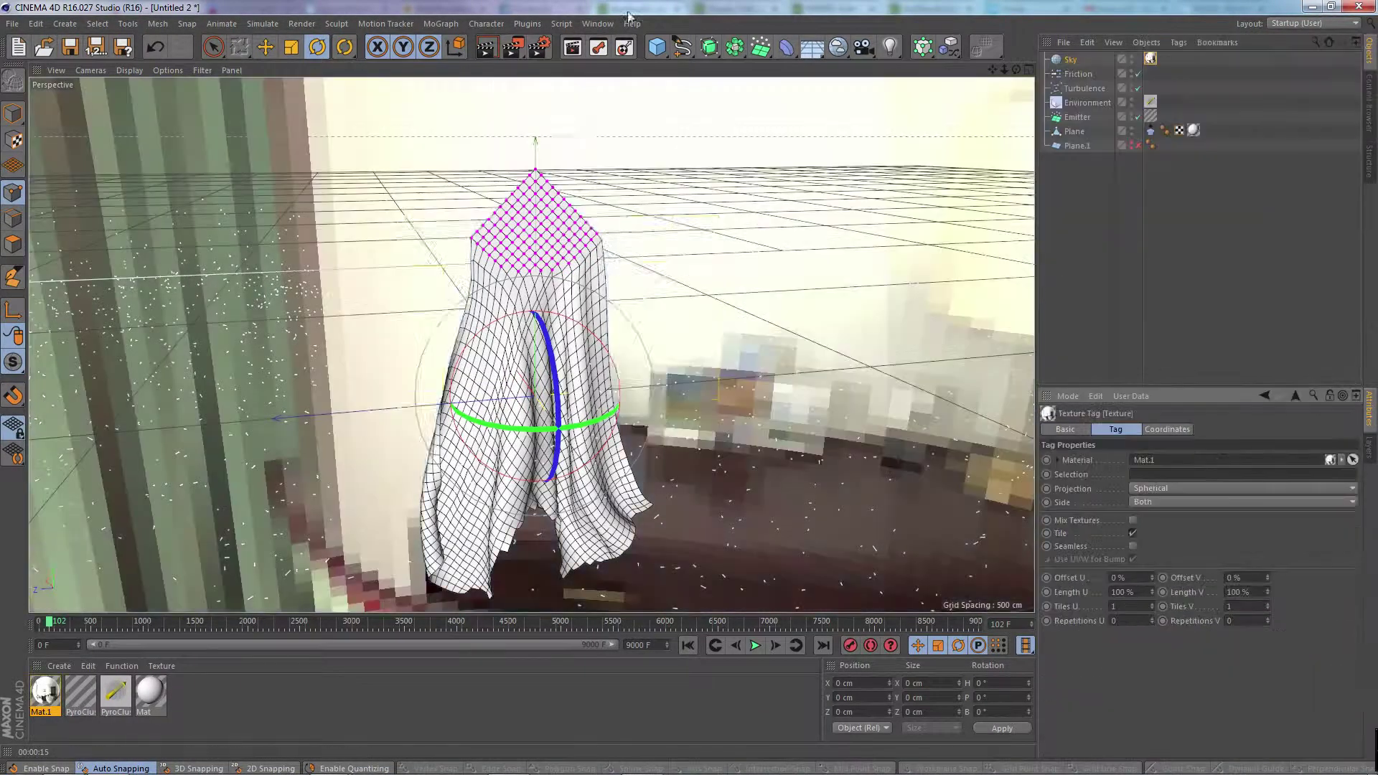
left_click(1165, 429)
Enable Global Illumination in the render settings and render the view
key("ctrl+b")
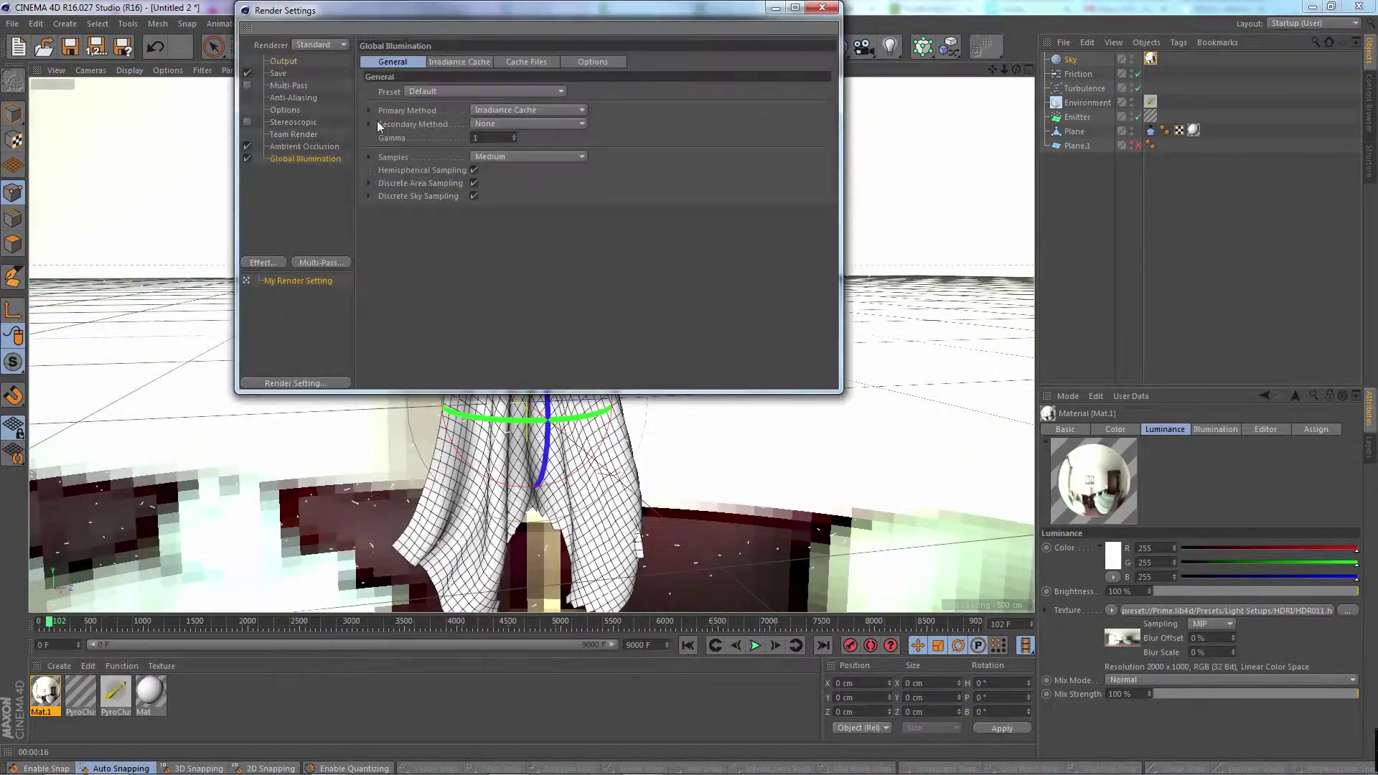
left_click(485, 91)
left_click(492, 49)
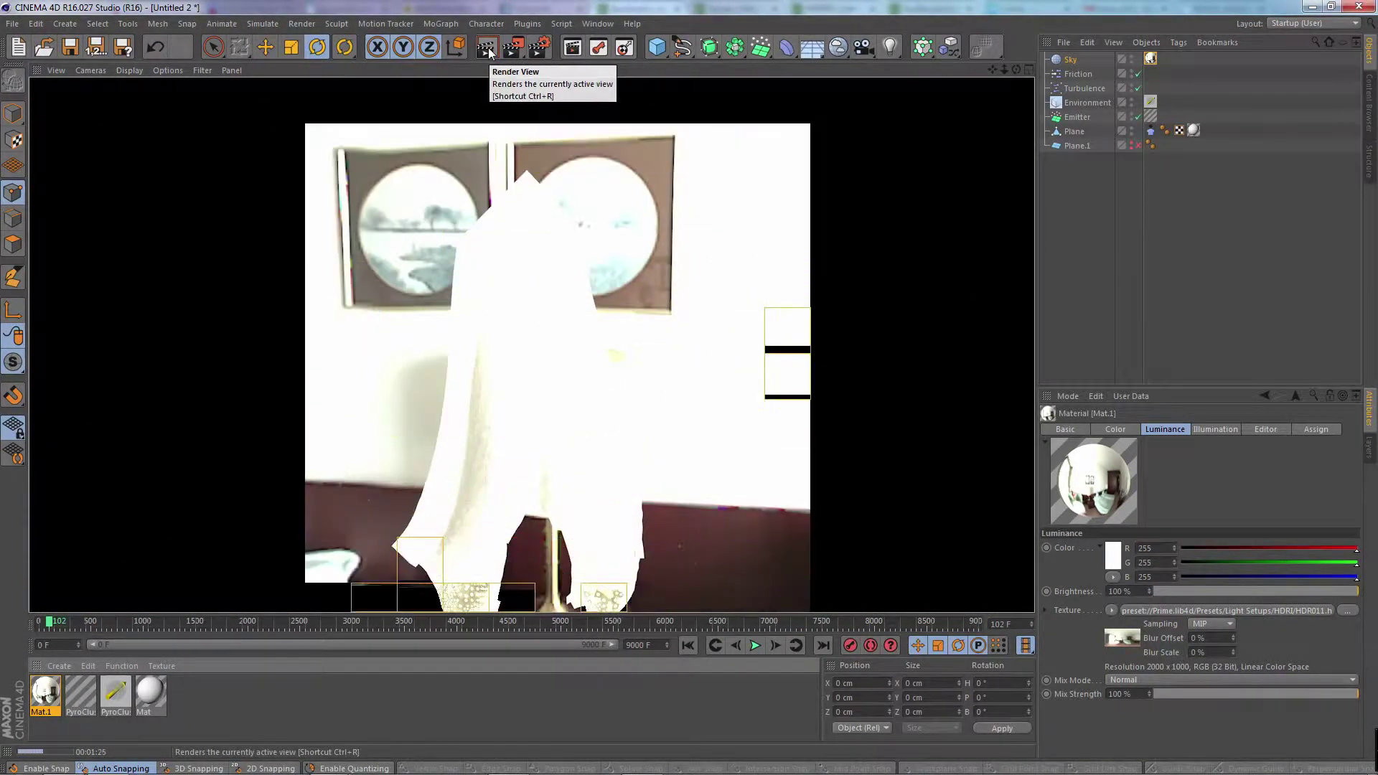
Turn off the material's Luminance channel, re-render, and add an Attractor under the Plane
left_click(1065, 430)
left_click(1104, 590)
left_click(485, 48)
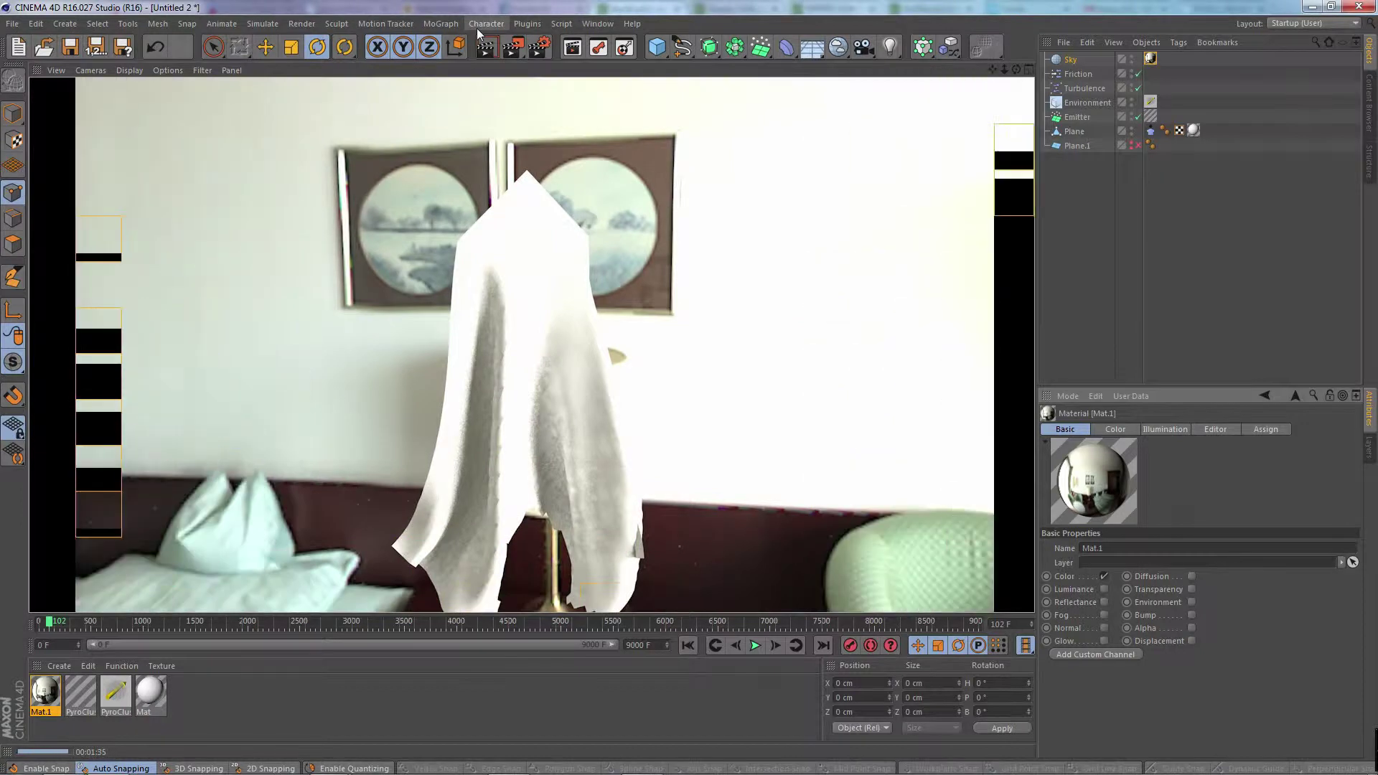
left_click(1046, 131)
left_click(1070, 60)
Play the animation, add a Cube, and rotate it 70° into a diamond
left_click(754, 646)
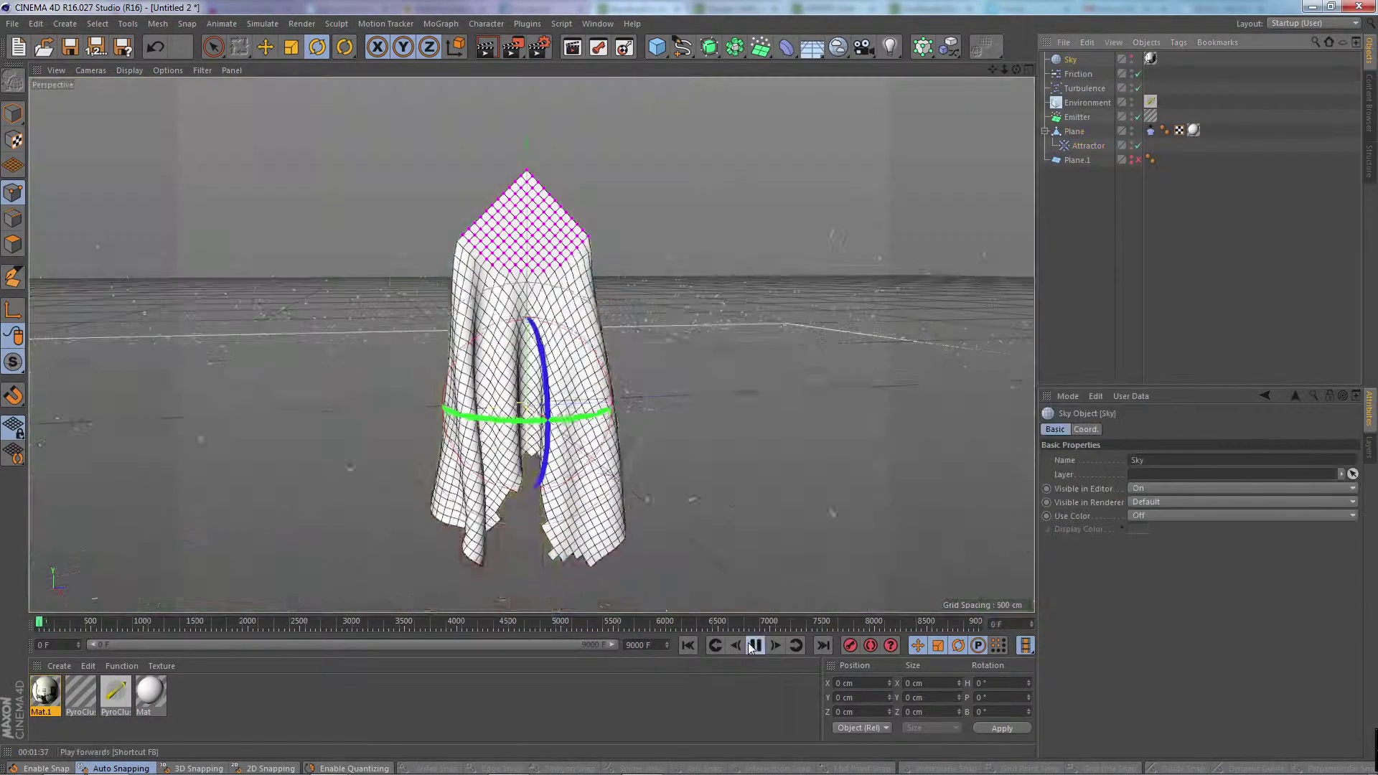
left_click(657, 46)
left_click_drag(539, 338, 559, 500)
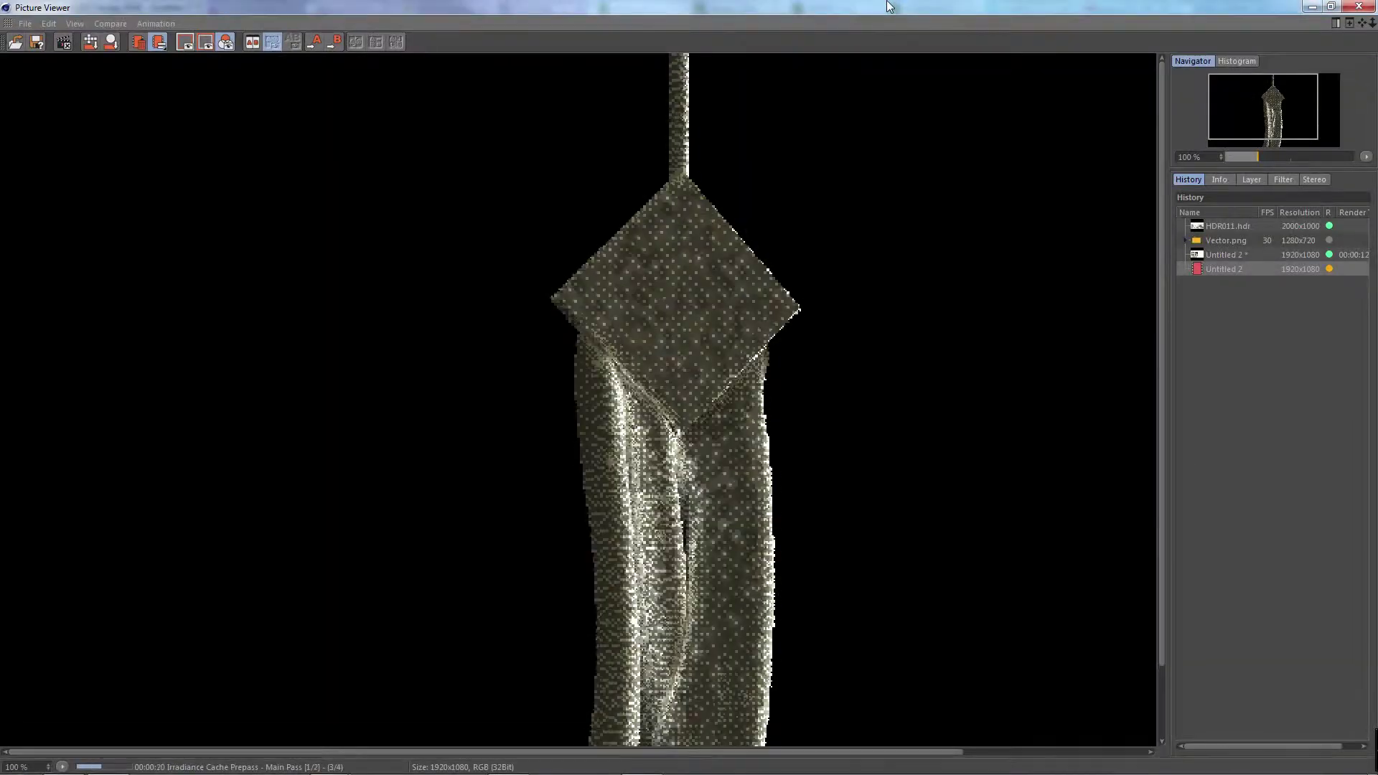
Pan around the finished render in the Picture Viewer, then close it
left_click_drag(1168, 269, 1127, 272)
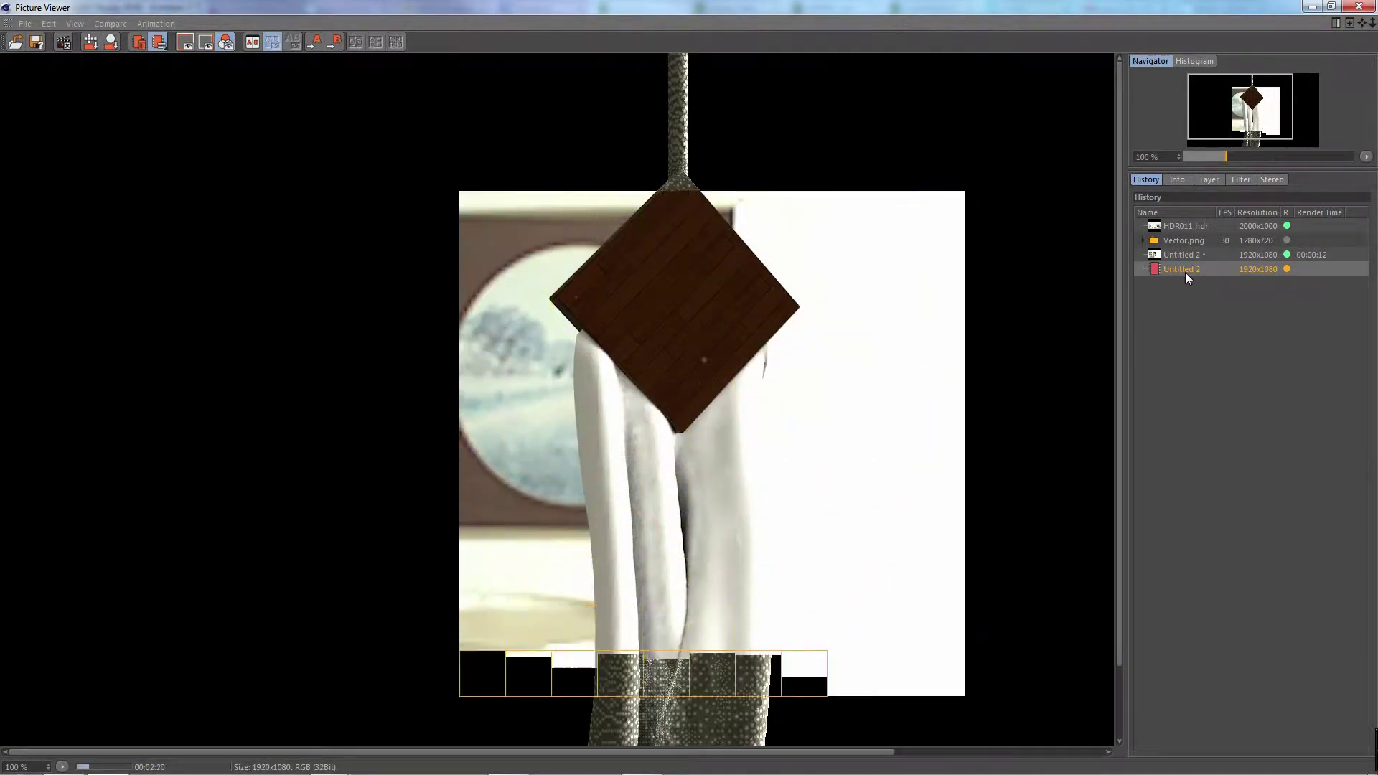
mouse_move(746, 457)
left_mouse_down()
mouse_move(746, 375)
mouse_move(725, 492)
left_mouse_up()
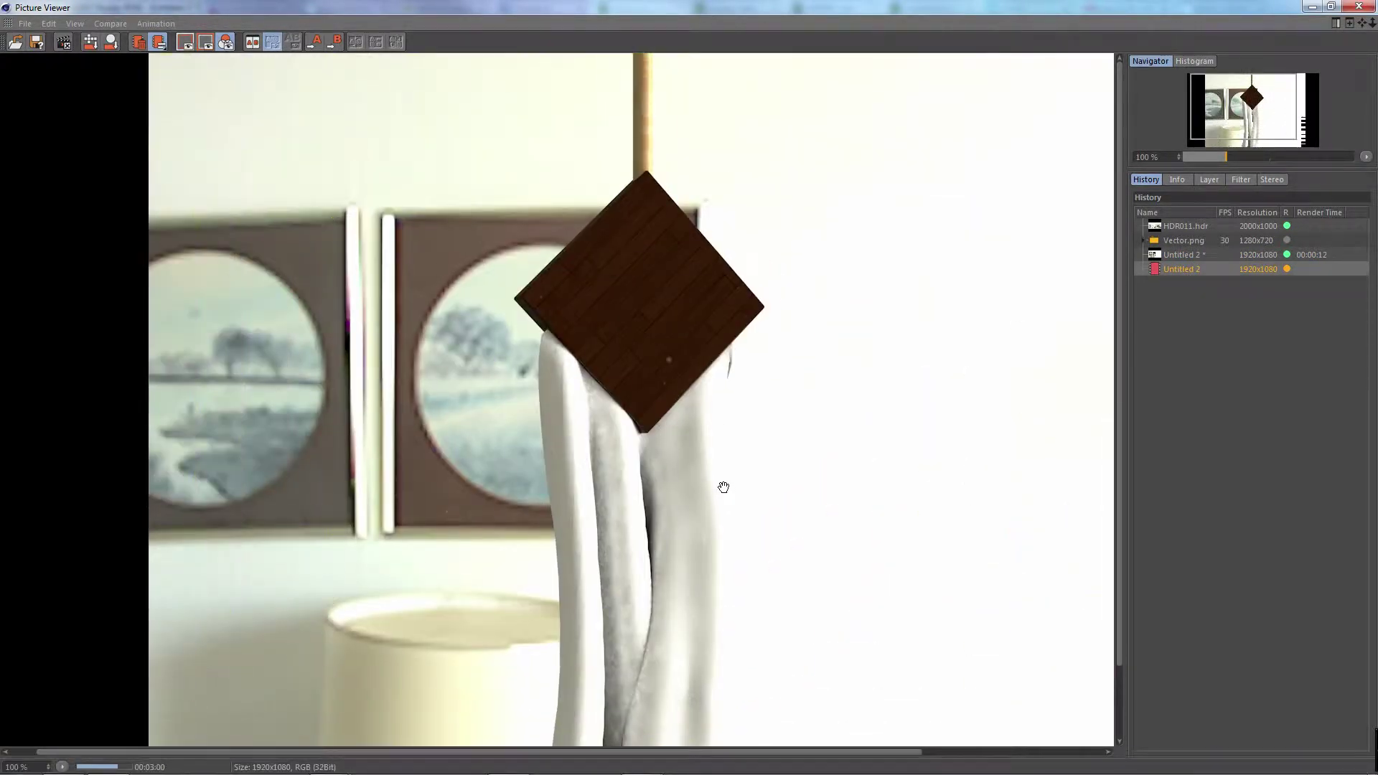
left_click_drag(738, 446, 130, 229)
left_click(1358, 5)
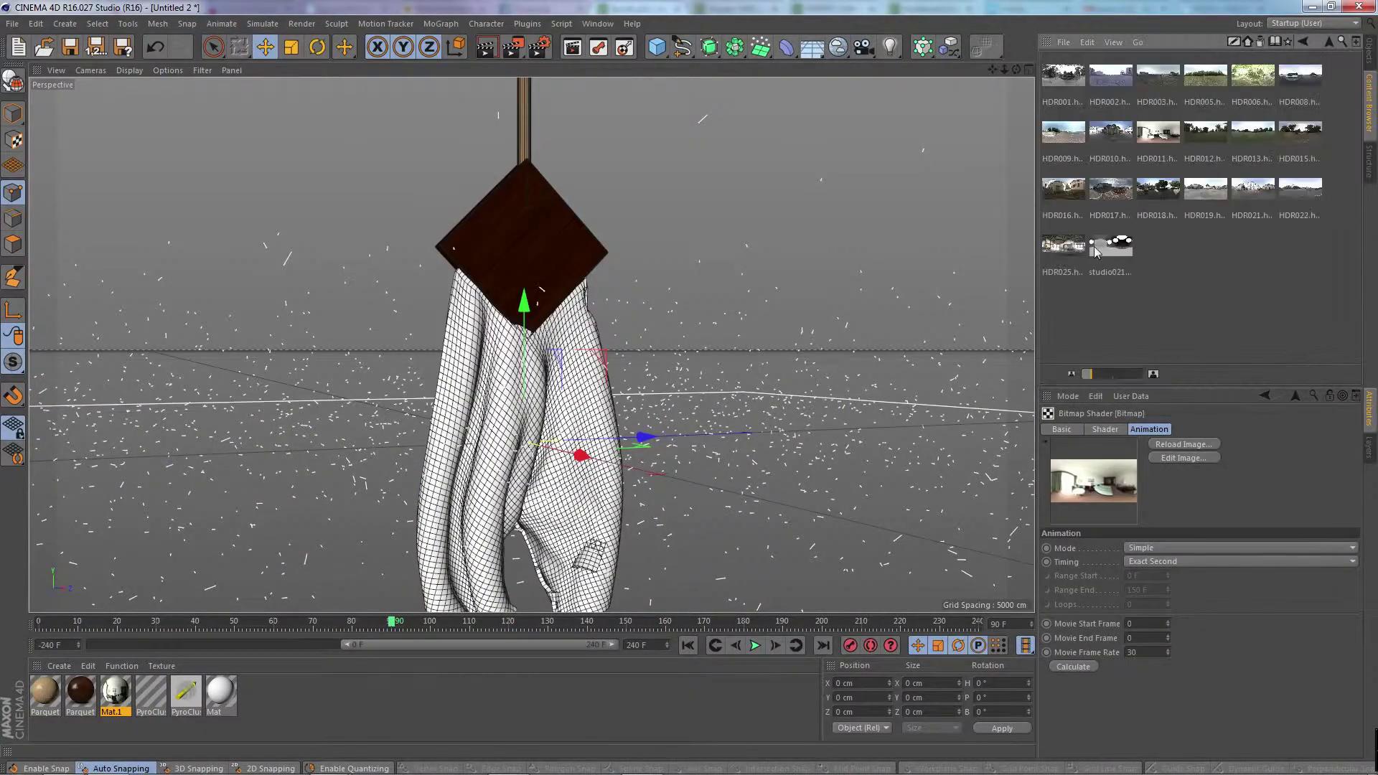
Give the Sky a Compositing tag hidden from camera and render a test frame
left_click(1369, 50)
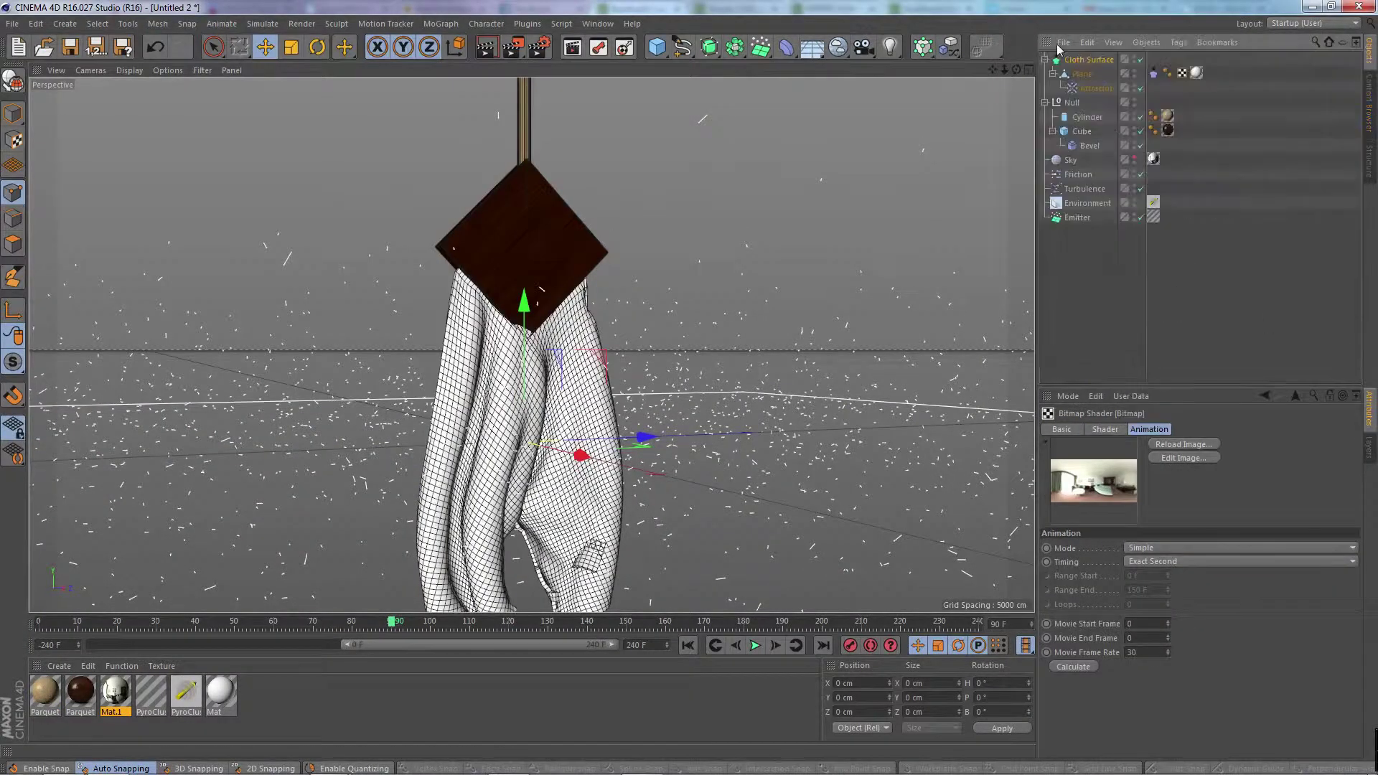
right_click(1070, 160)
left_click(1177, 280)
left_click(1125, 502)
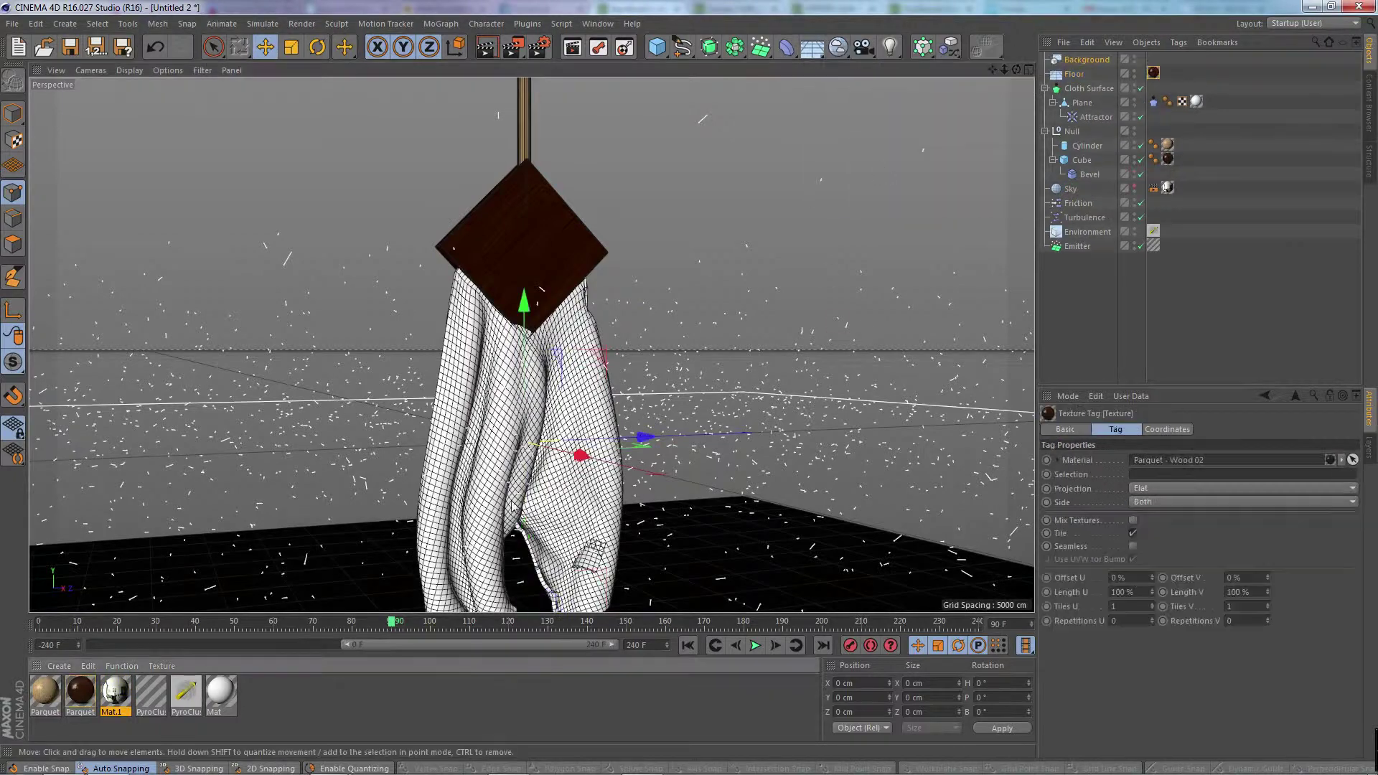
key("shift+r")
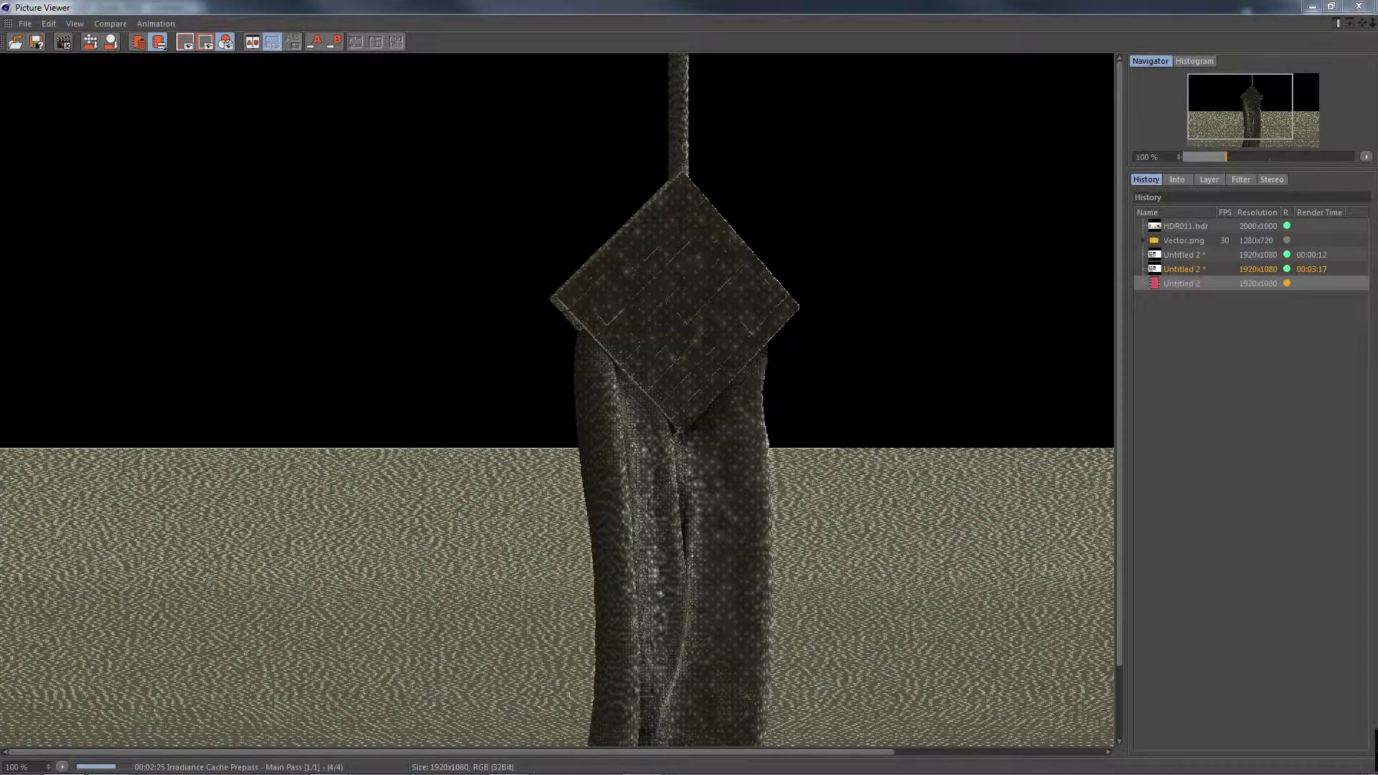
Save the project as 'Day 11' in a new folder and render to the Picture Viewer again
left_click_drag(604, 489, 499, 490)
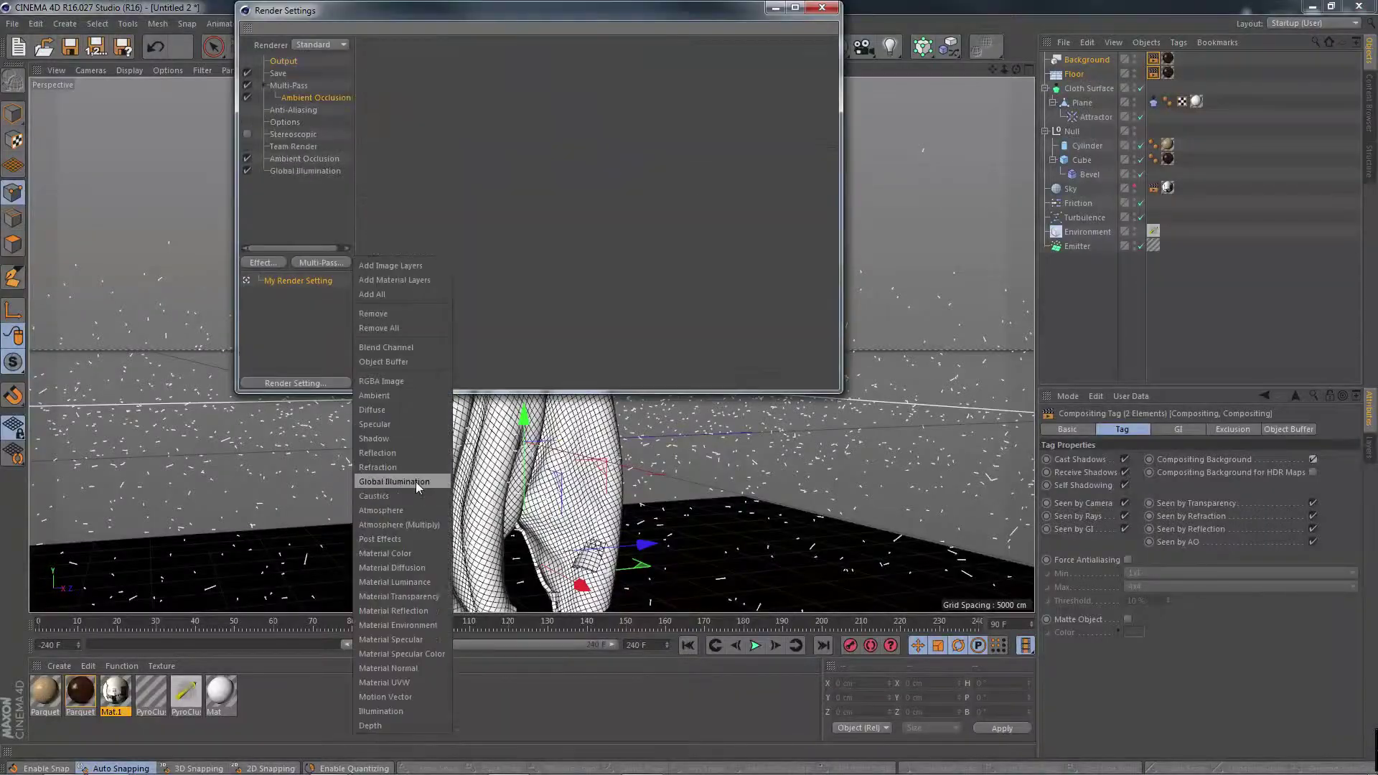
left_click(69, 47)
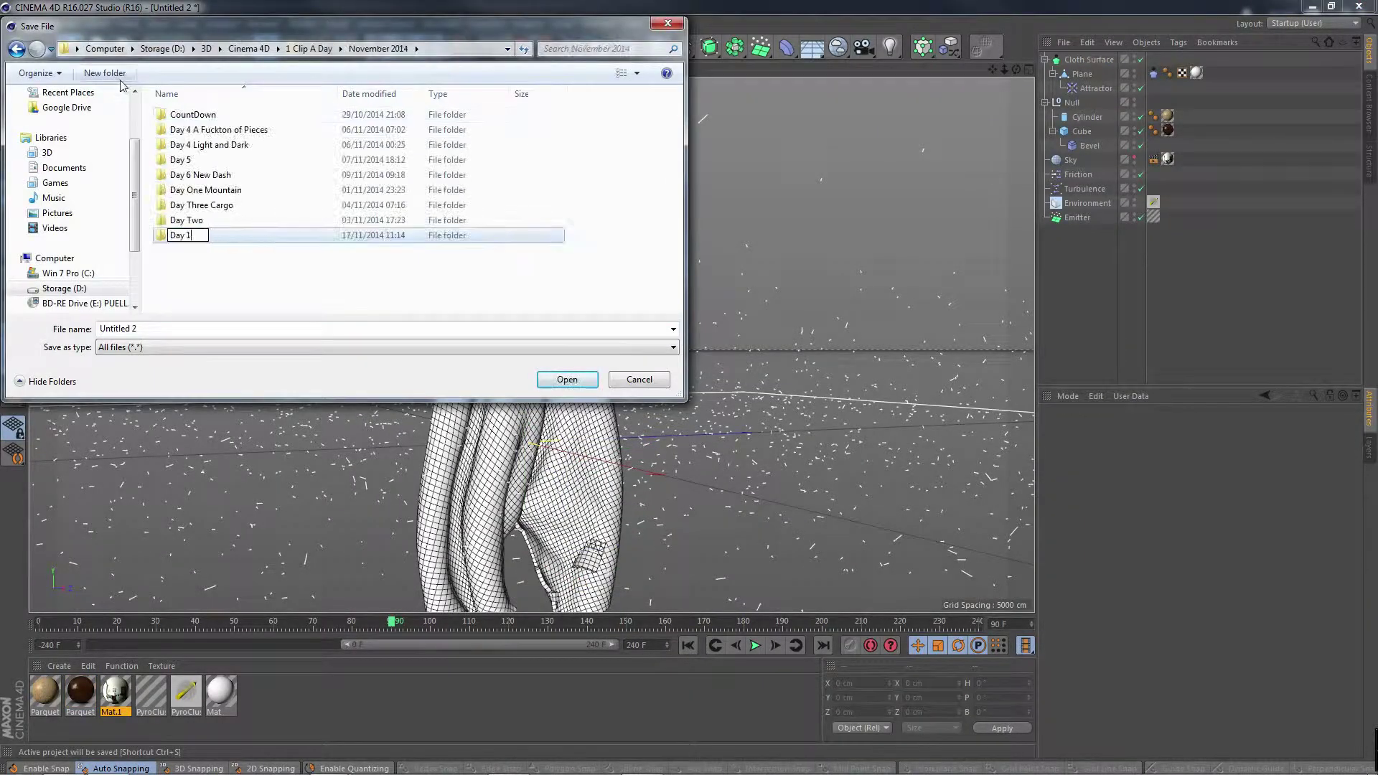
key("Return")
key("shift+r")
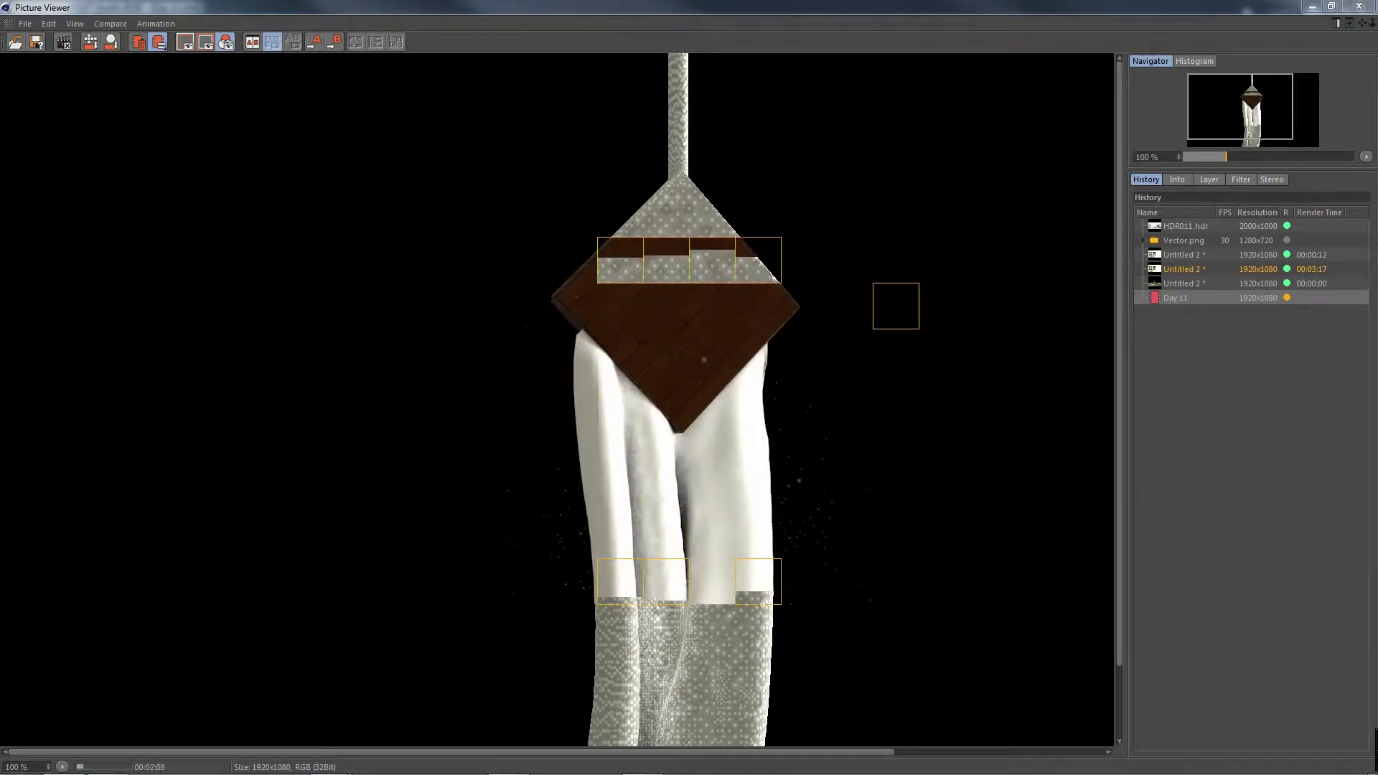
left_click_drag(450, 514, 373, 432)
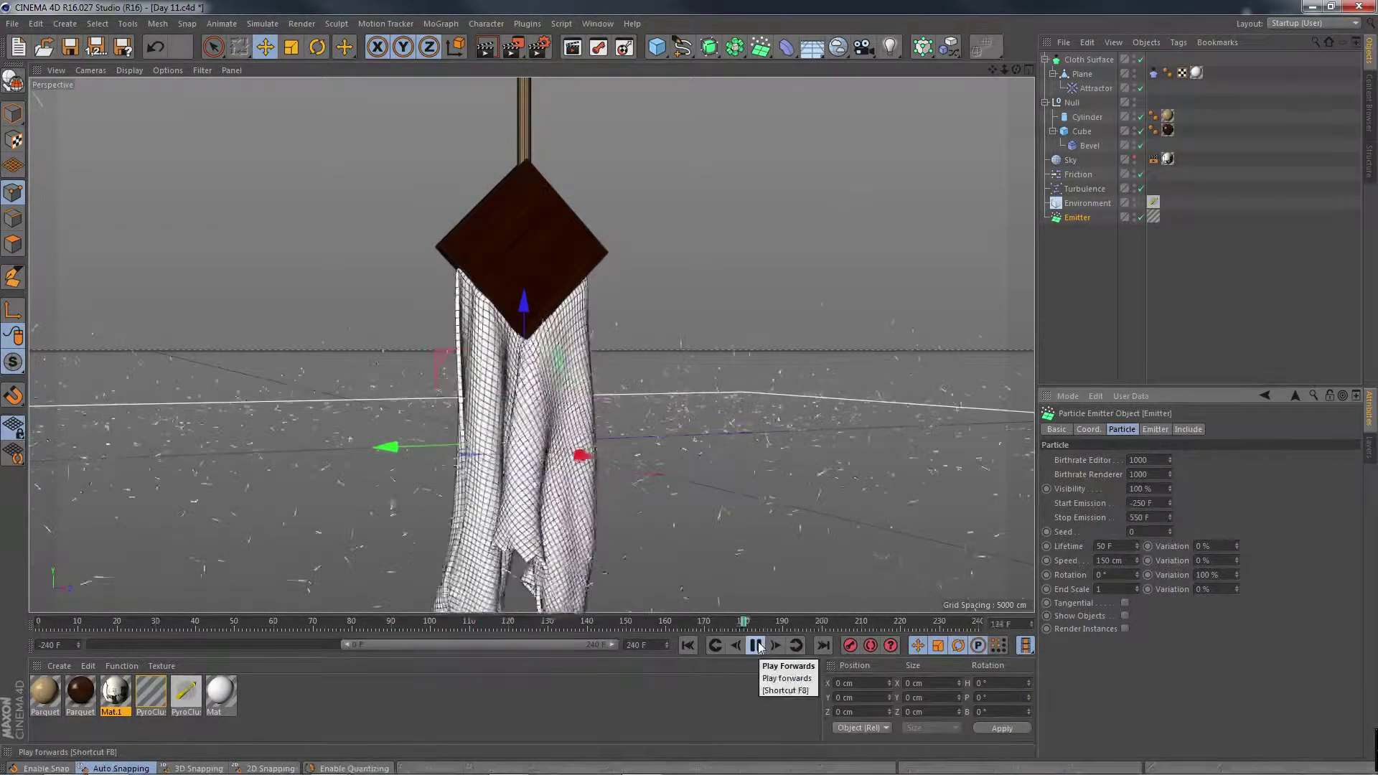
Raise the Cloth Surface subdivisions to 2 and render a preview of the cloth
left_click(1089, 60)
left_click(1148, 458)
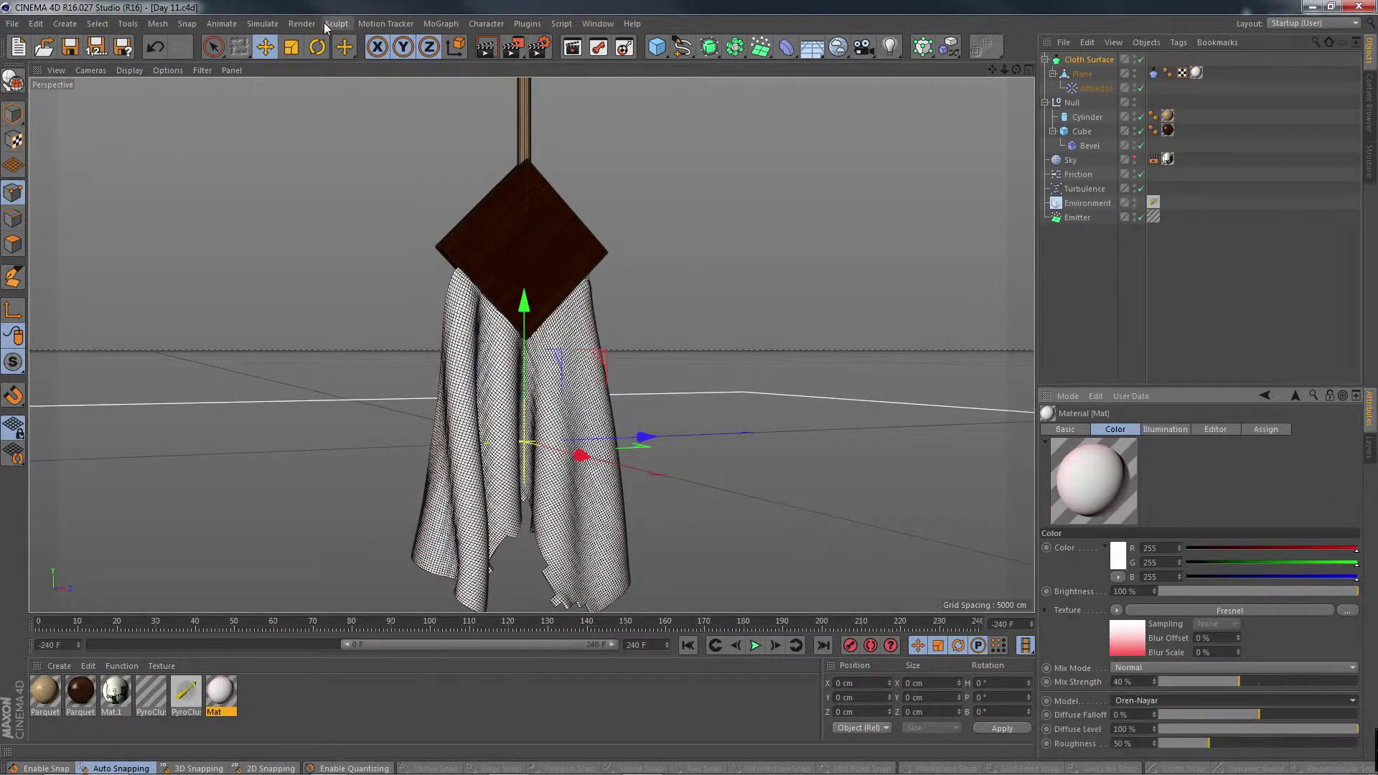
key("shift+r")
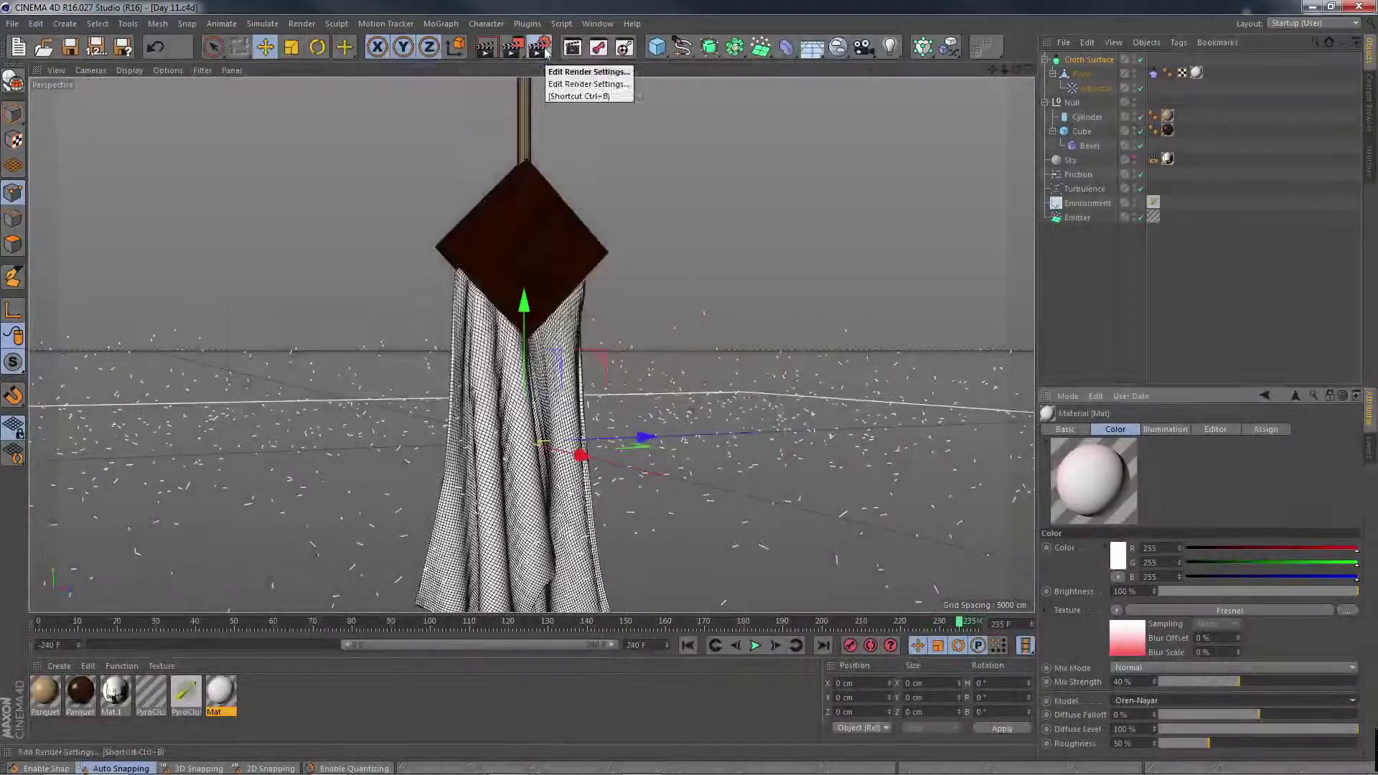
Change the Global Illumination primary method in Render Settings, then re-render the scene
left_click(538, 47)
left_click(506, 139)
left_click(822, 7)
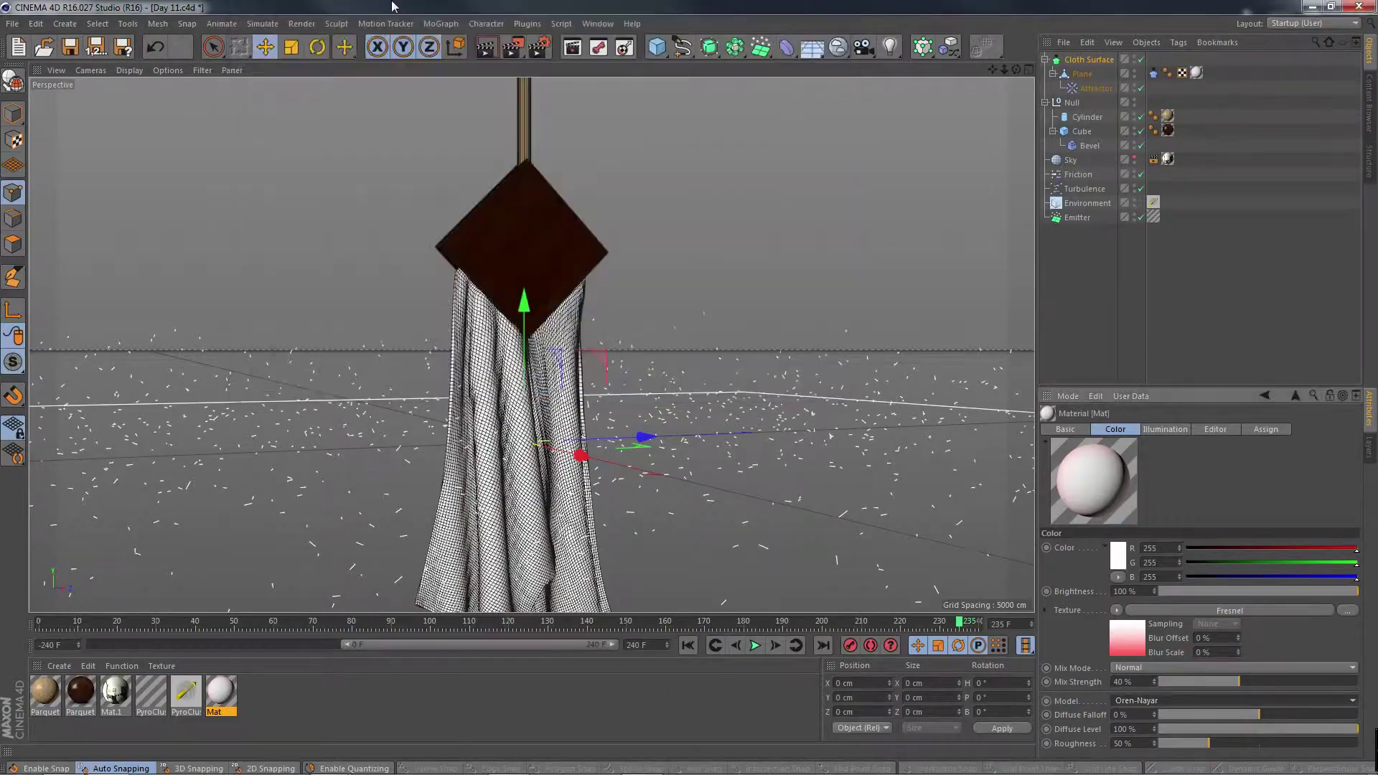
key("shift+r")
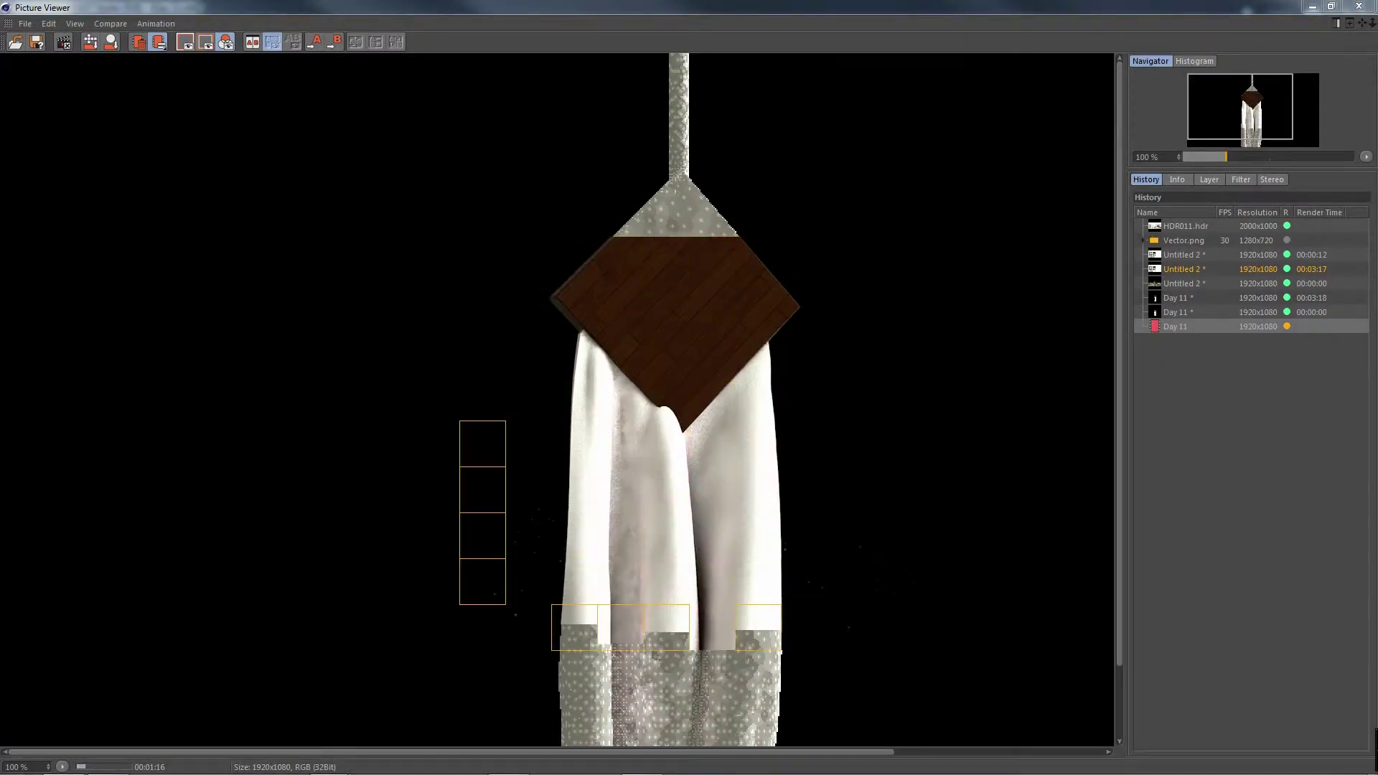
Adjust the view and add a Plane primitive beside the hanging cloth
left_click_drag(592, 363, 512, 324)
left_click_drag(486, 275, 419, 244)
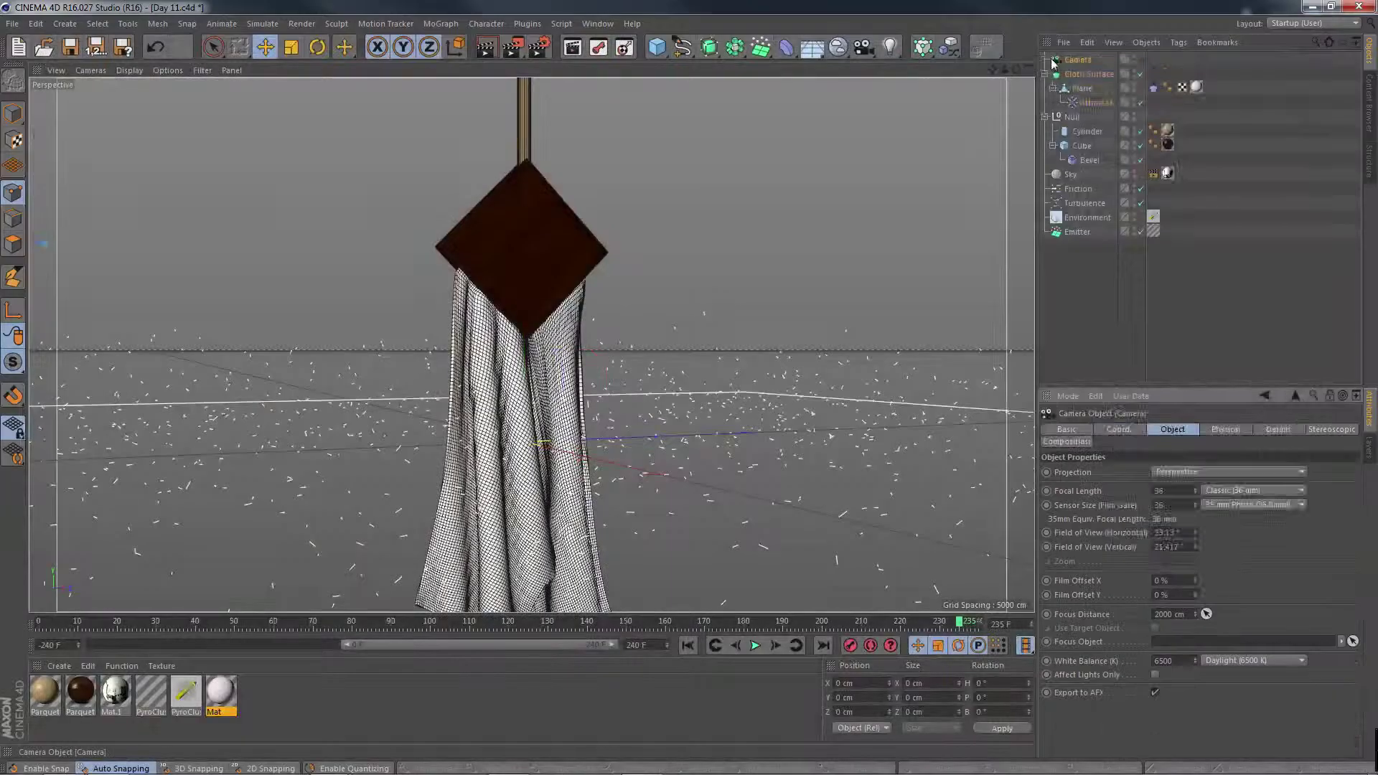
left_click(656, 47)
left_click(791, 93)
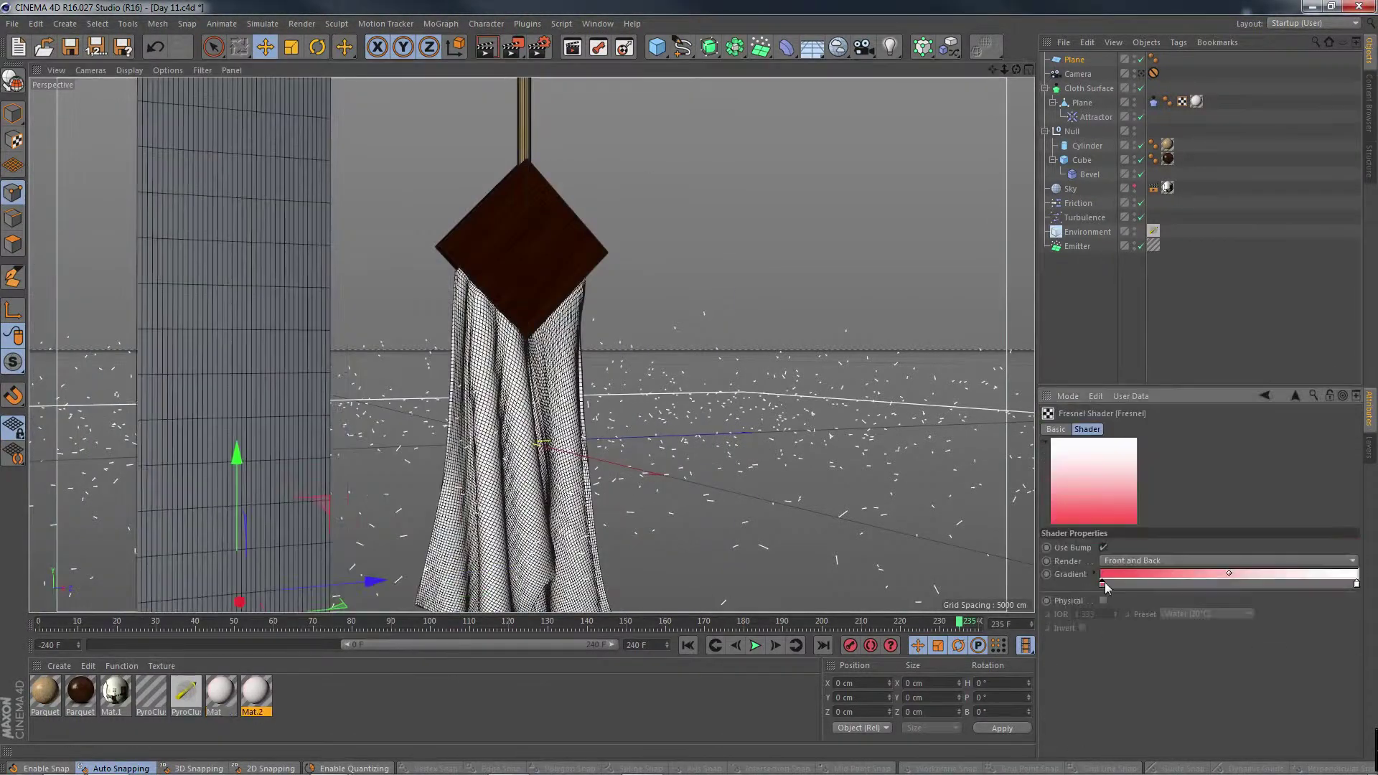
Give the Plane a Cloth simulation tag and wrap it in a Cloth Surface
right_click(1074, 59)
left_click(1313, 191)
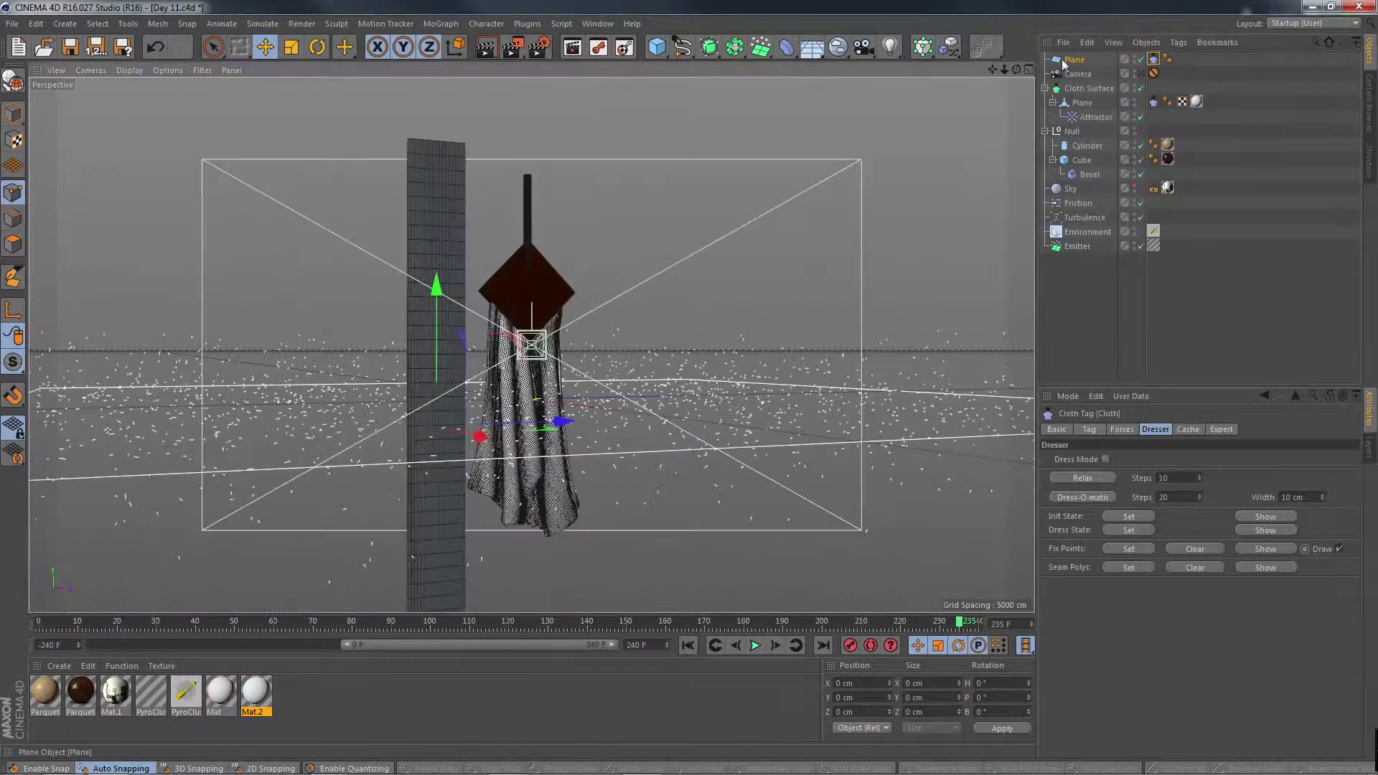
left_click(366, 50)
left_click(756, 646)
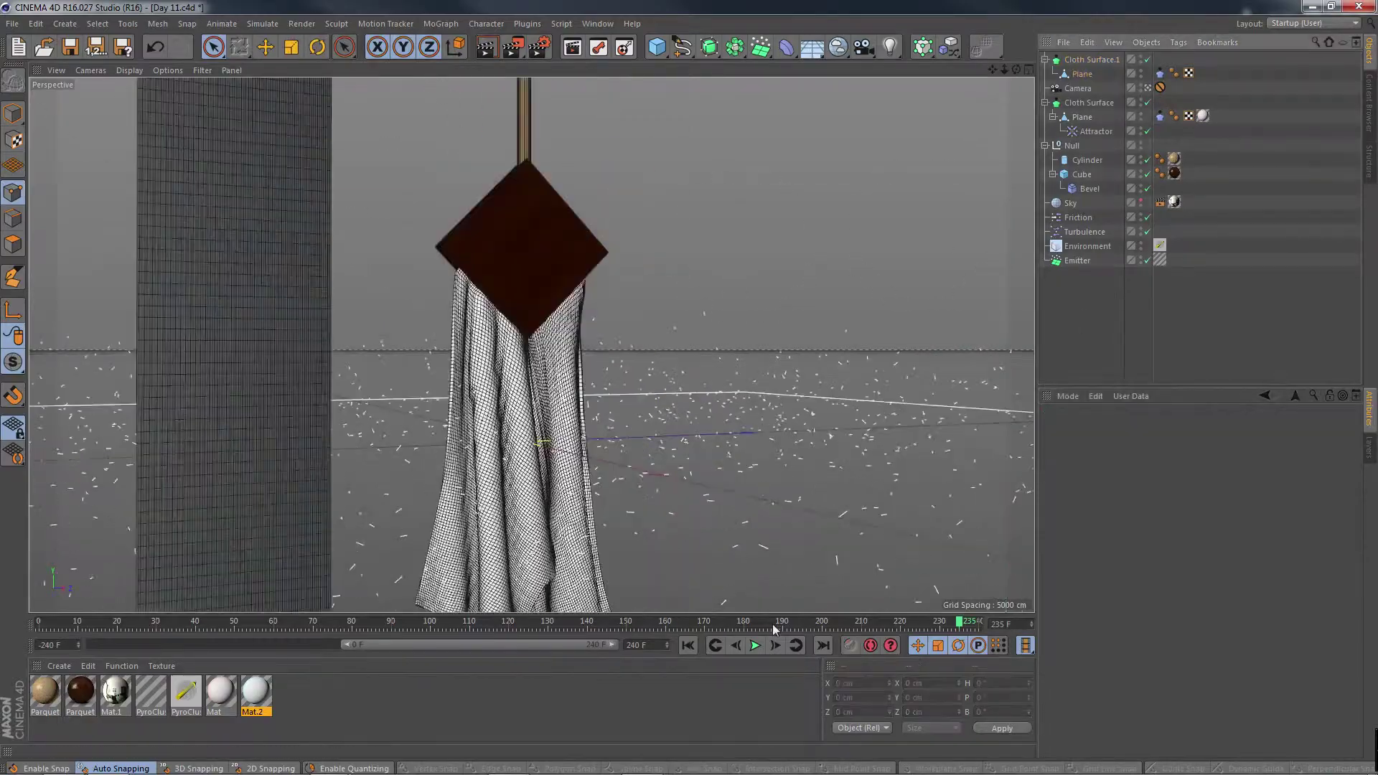
Test-render the scene with the new cloth column and adjust the view
key("shift+r")
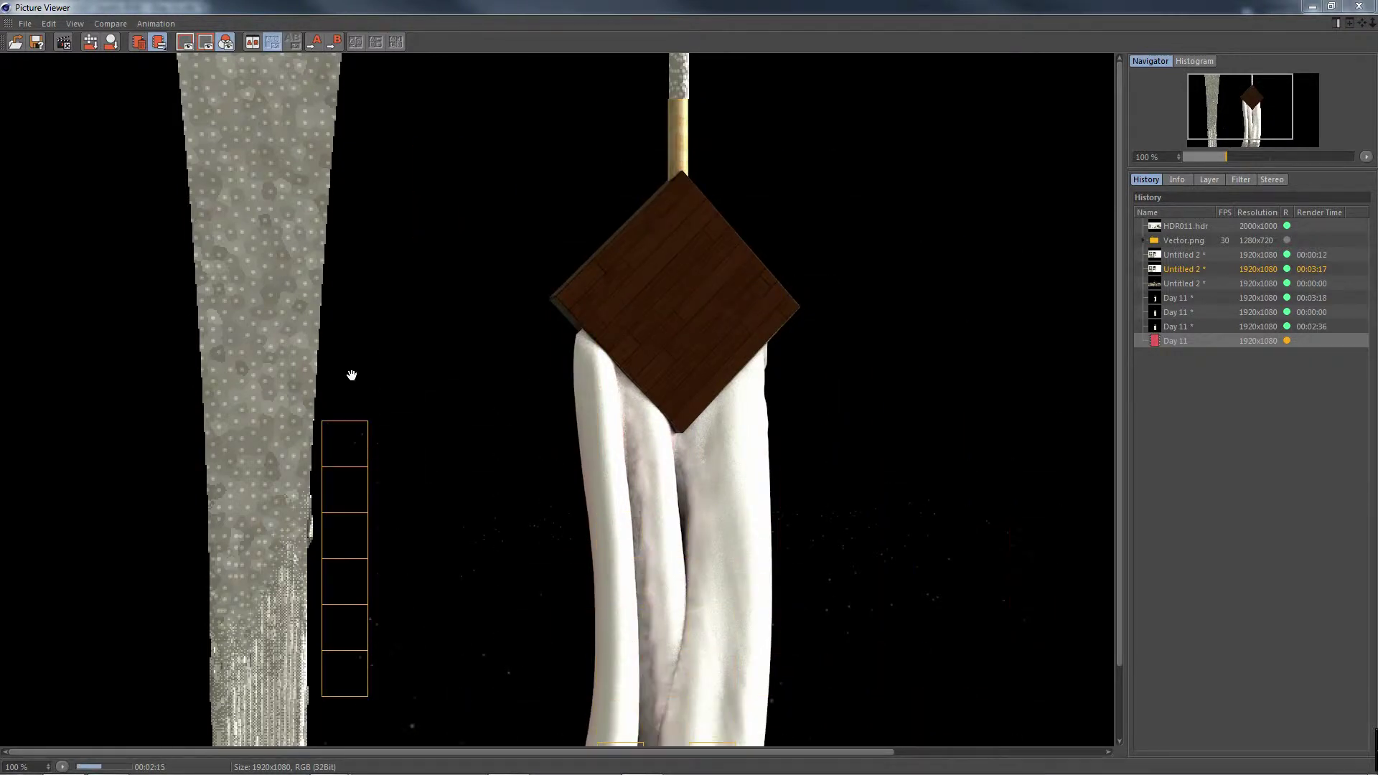
mouse_move(352, 376)
left_mouse_down()
mouse_move(286, 200)
mouse_move(475, 256)
left_mouse_up()
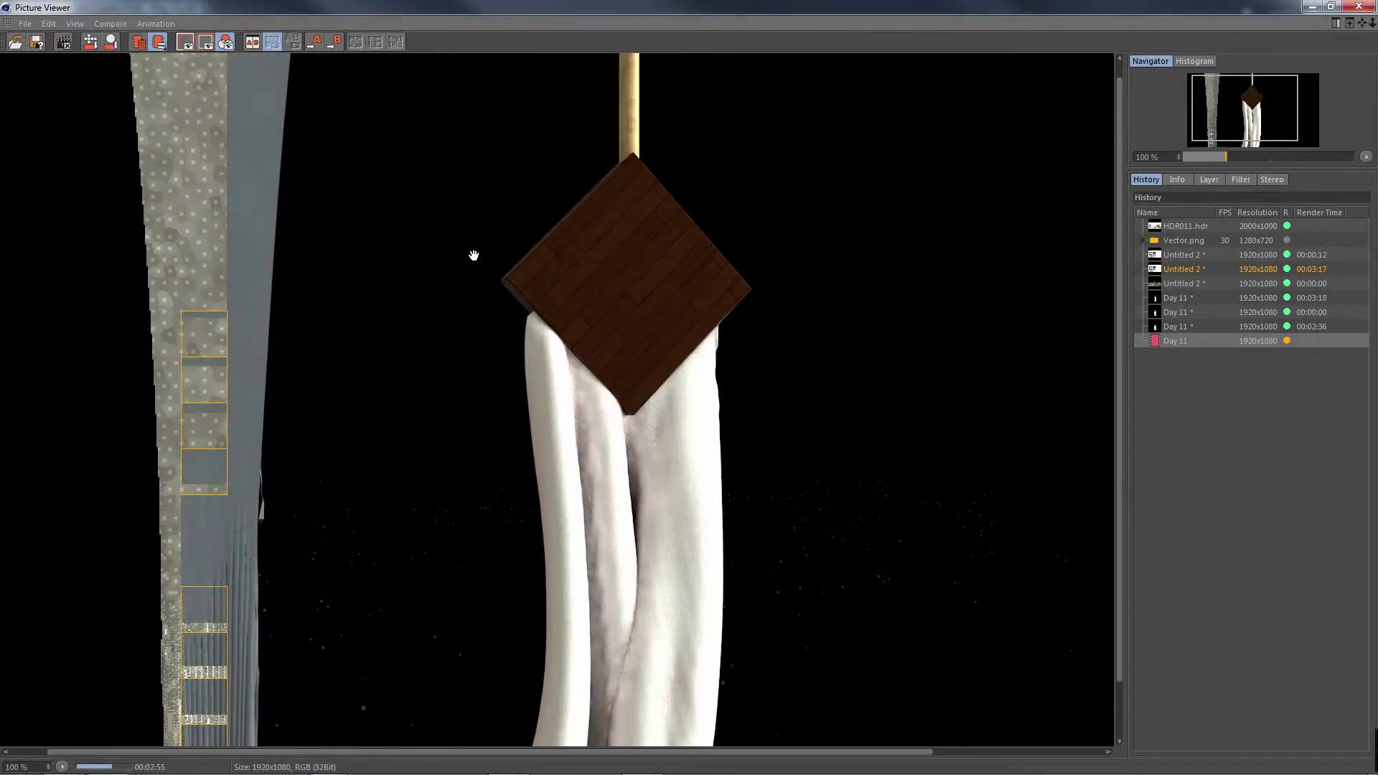
left_click_drag(474, 485, 255, 428)
left_click_drag(162, 380, 430, 384)
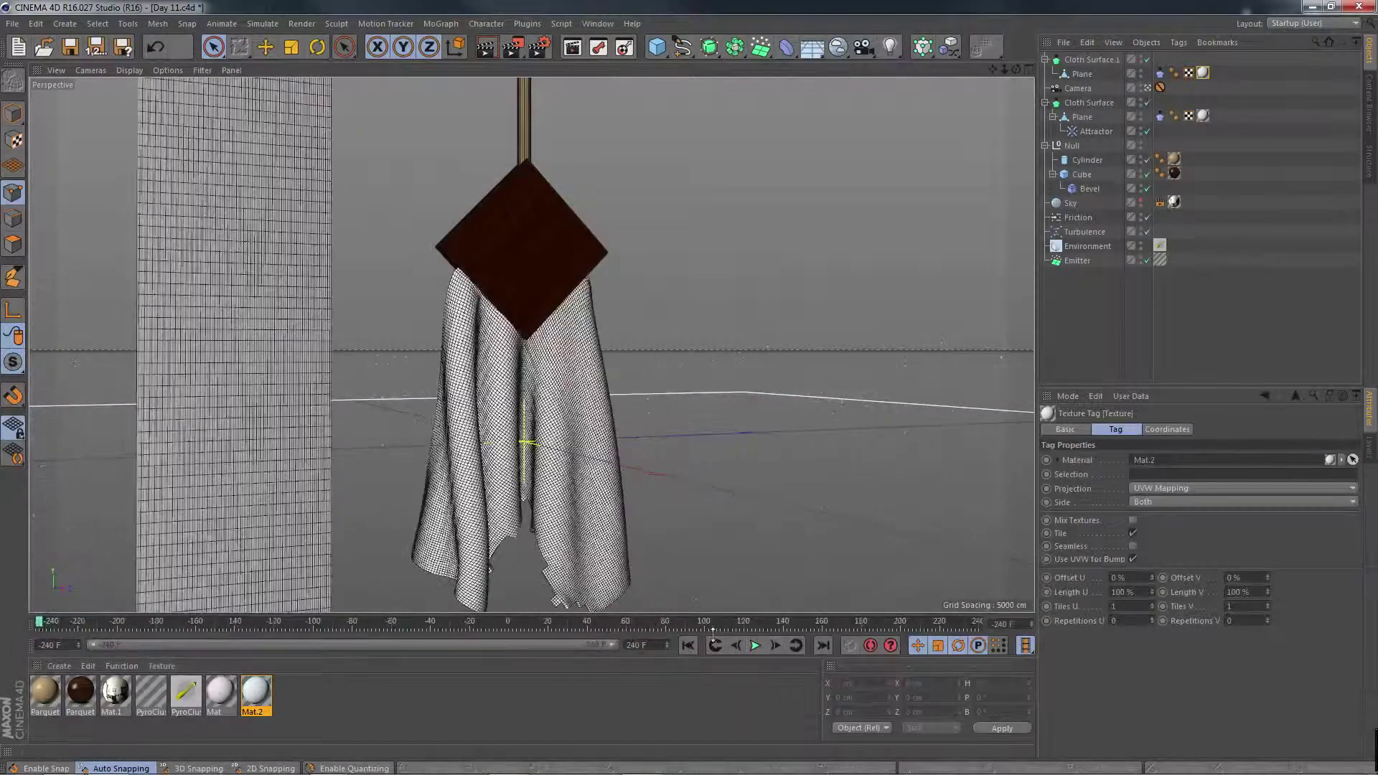
Select the column's cloth tag, replay the cloth simulation, and render the current frame
left_click(1160, 73)
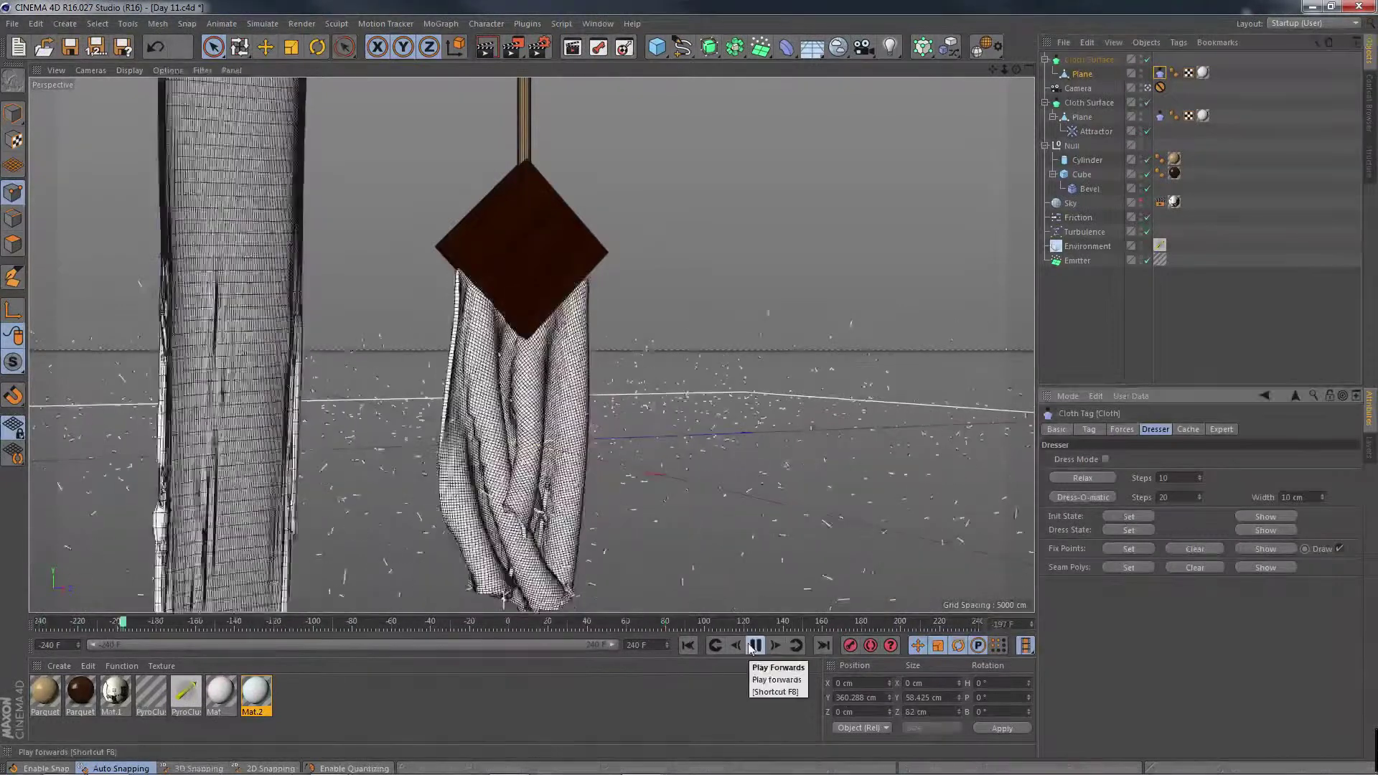
left_click(754, 645)
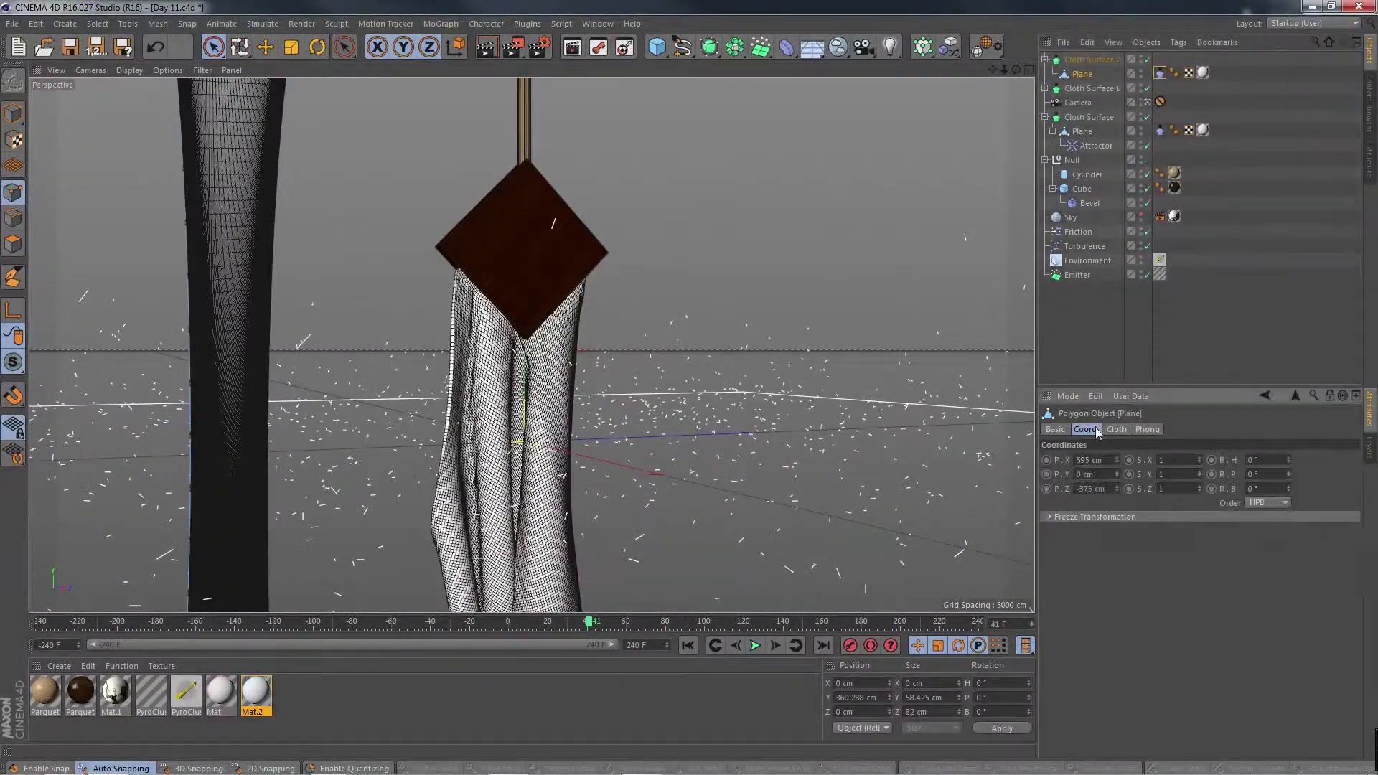
left_click(755, 645)
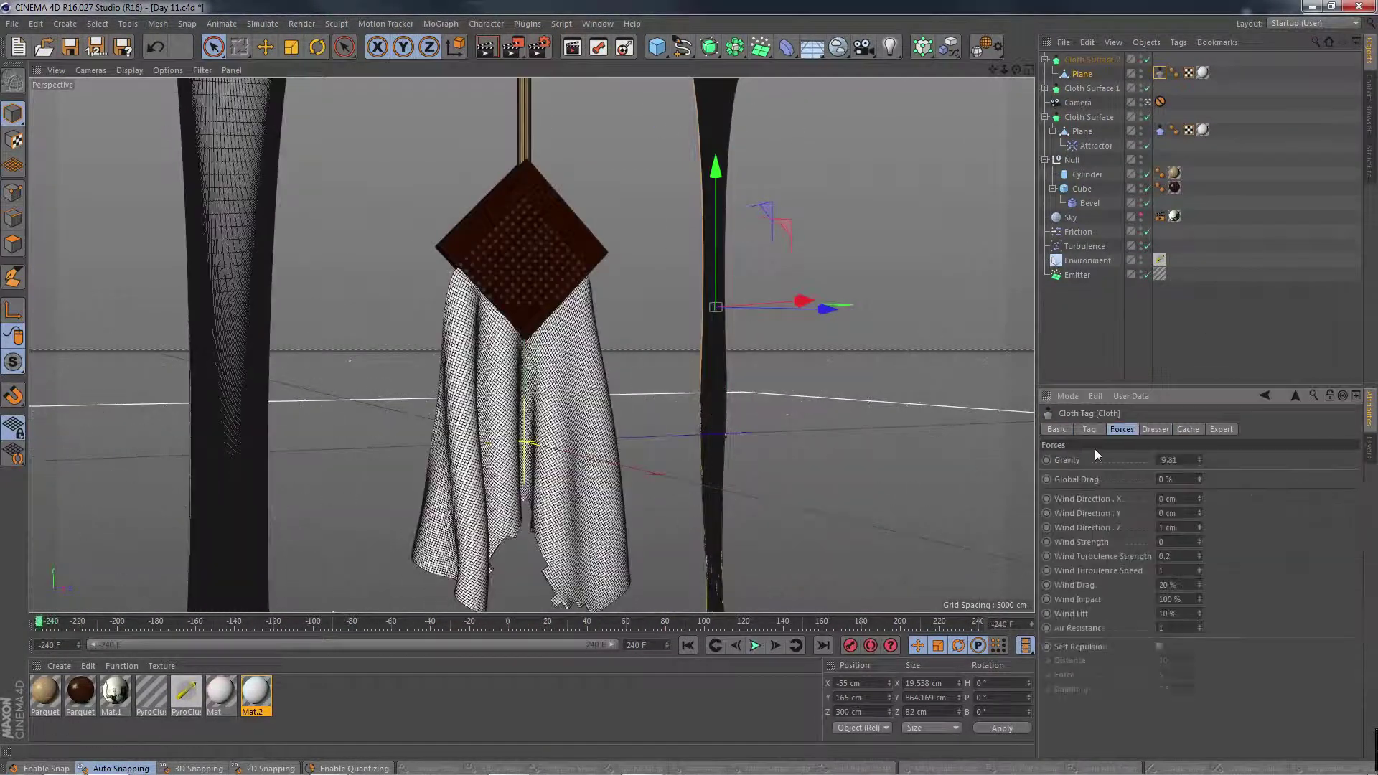
key("shift+r")
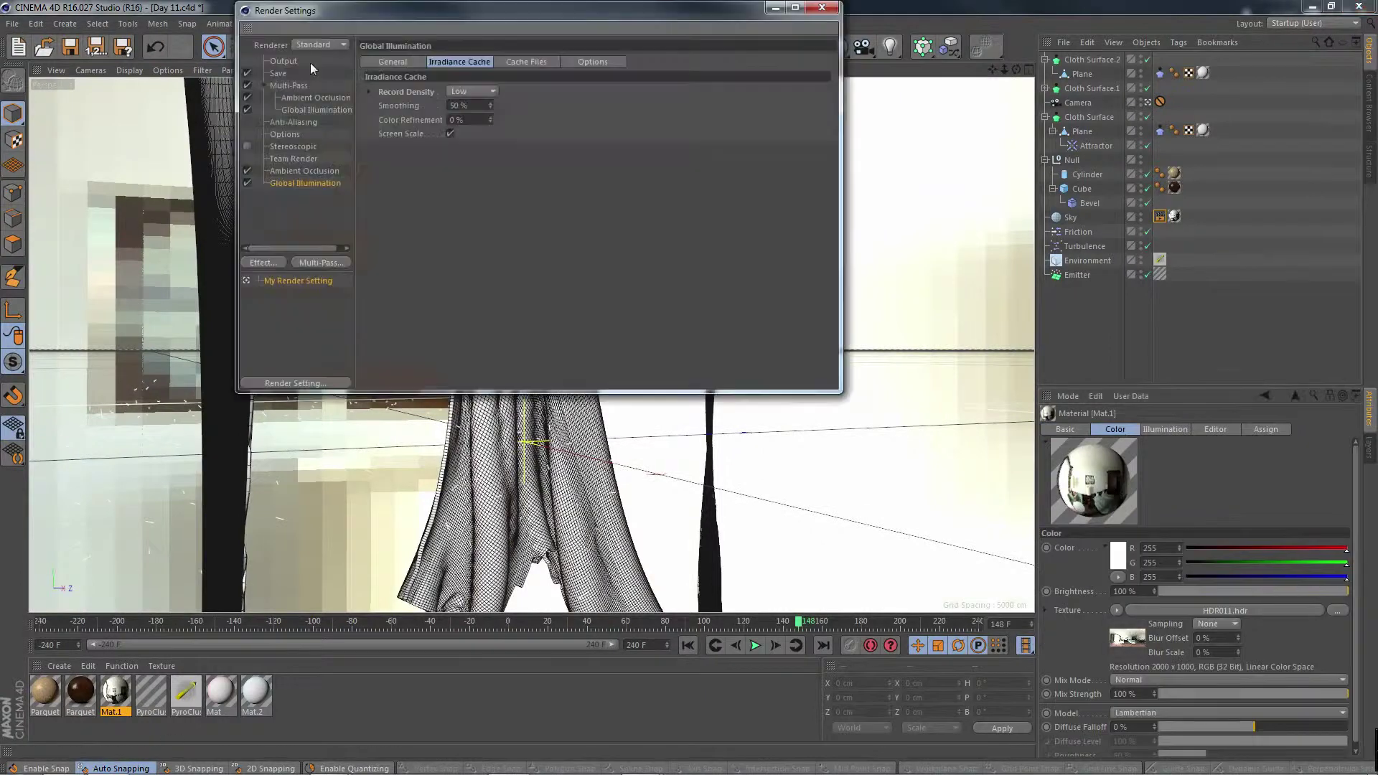
Set the render output resolution to the HDTV 1080 24 preset
left_click(310, 62)
left_click(374, 60)
left_click(544, 371)
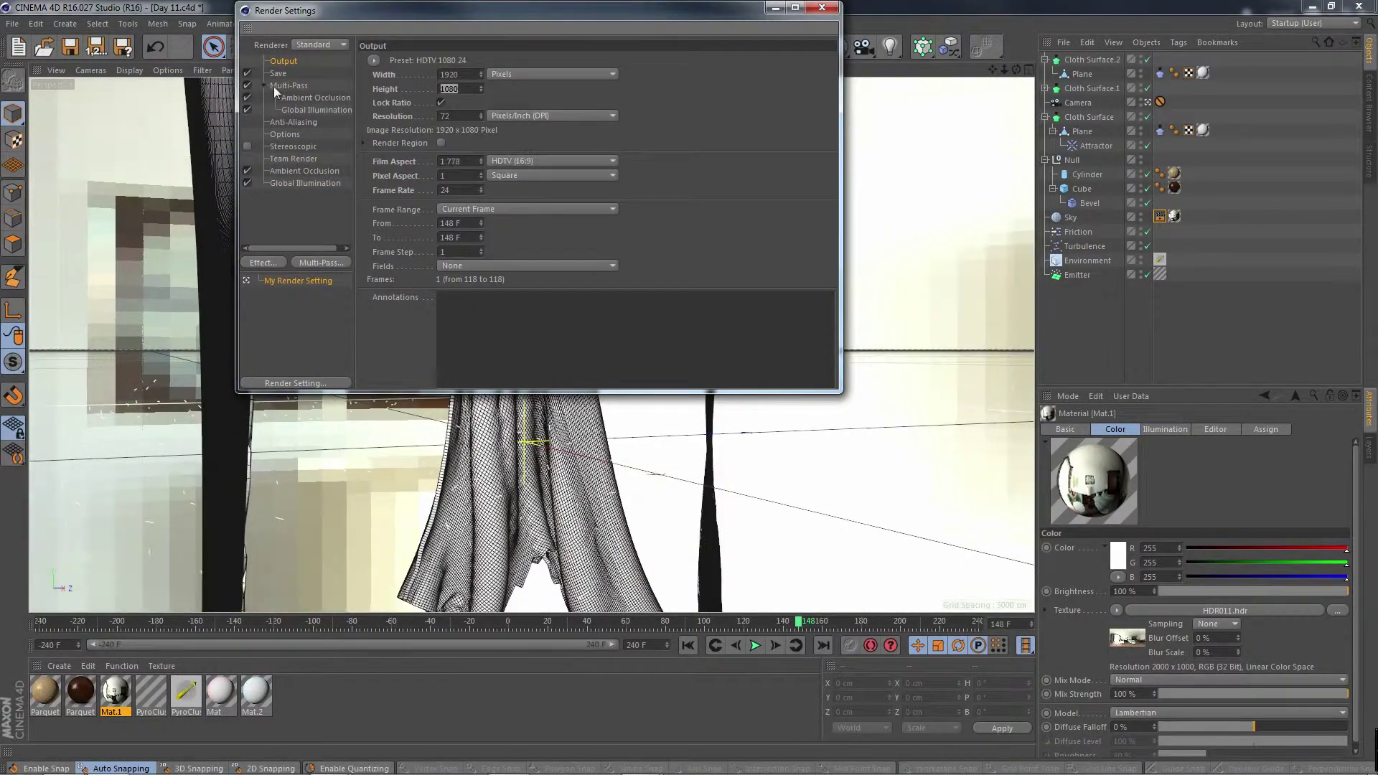
left_click(823, 8)
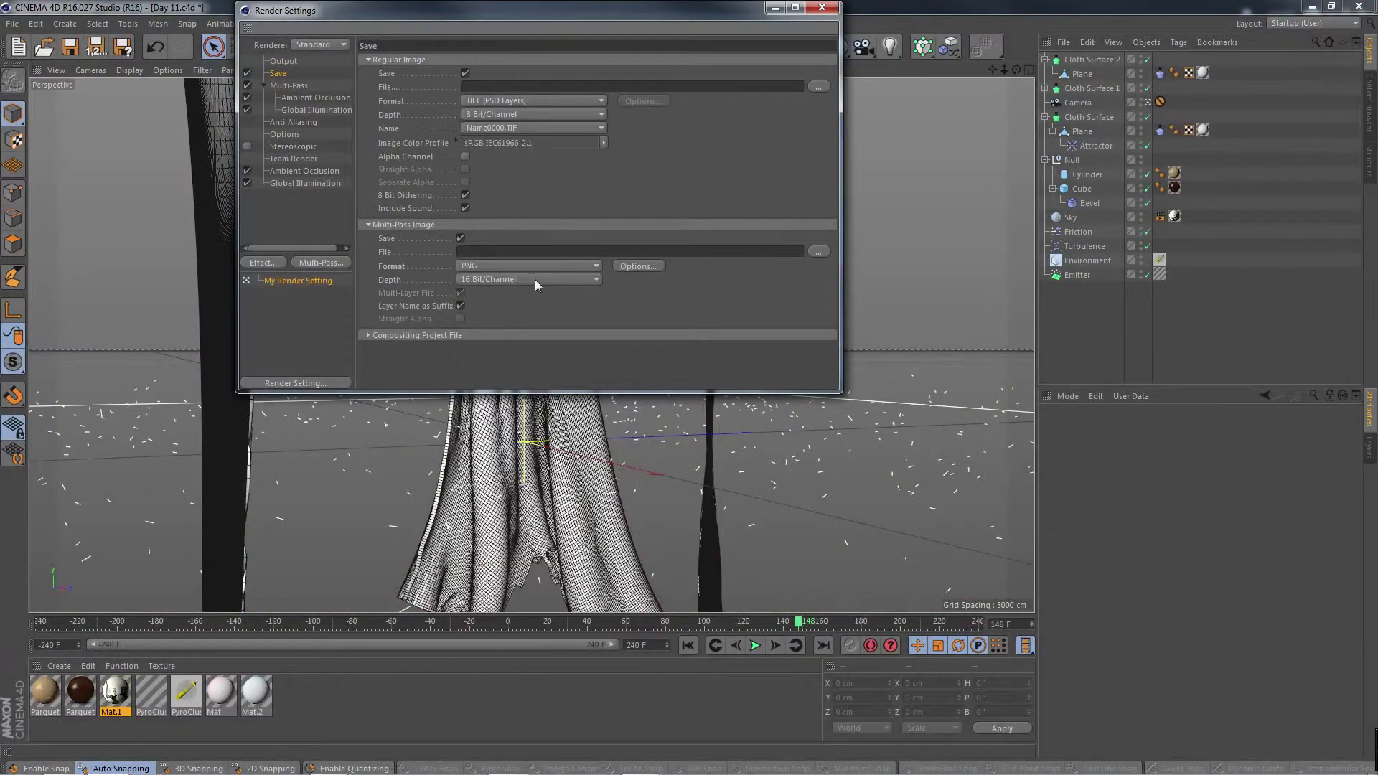
Save multi-pass images as Cloth MultiPass in a new Day 11 folder
left_click(818, 86)
left_click(344, 79)
type("Day 11")
key("Return")
key("Return")
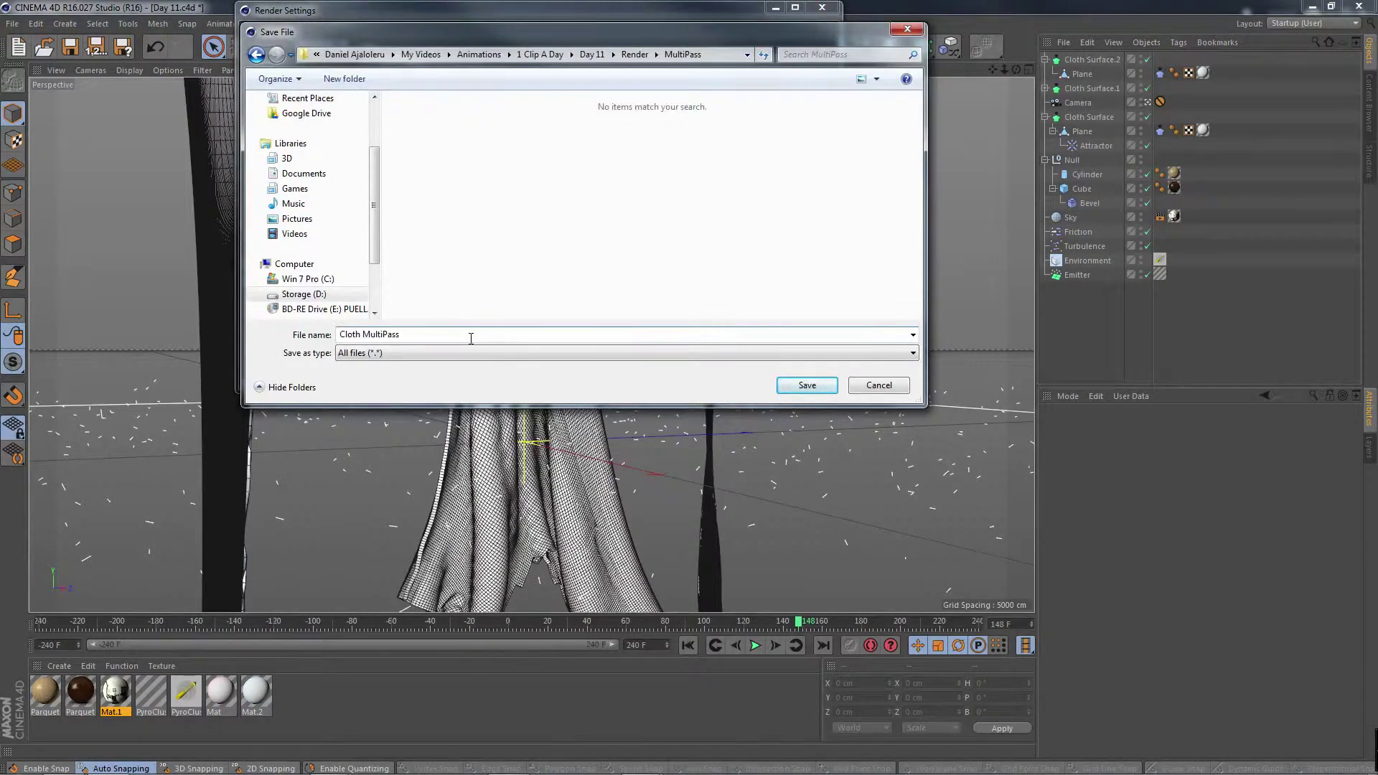
key("Return")
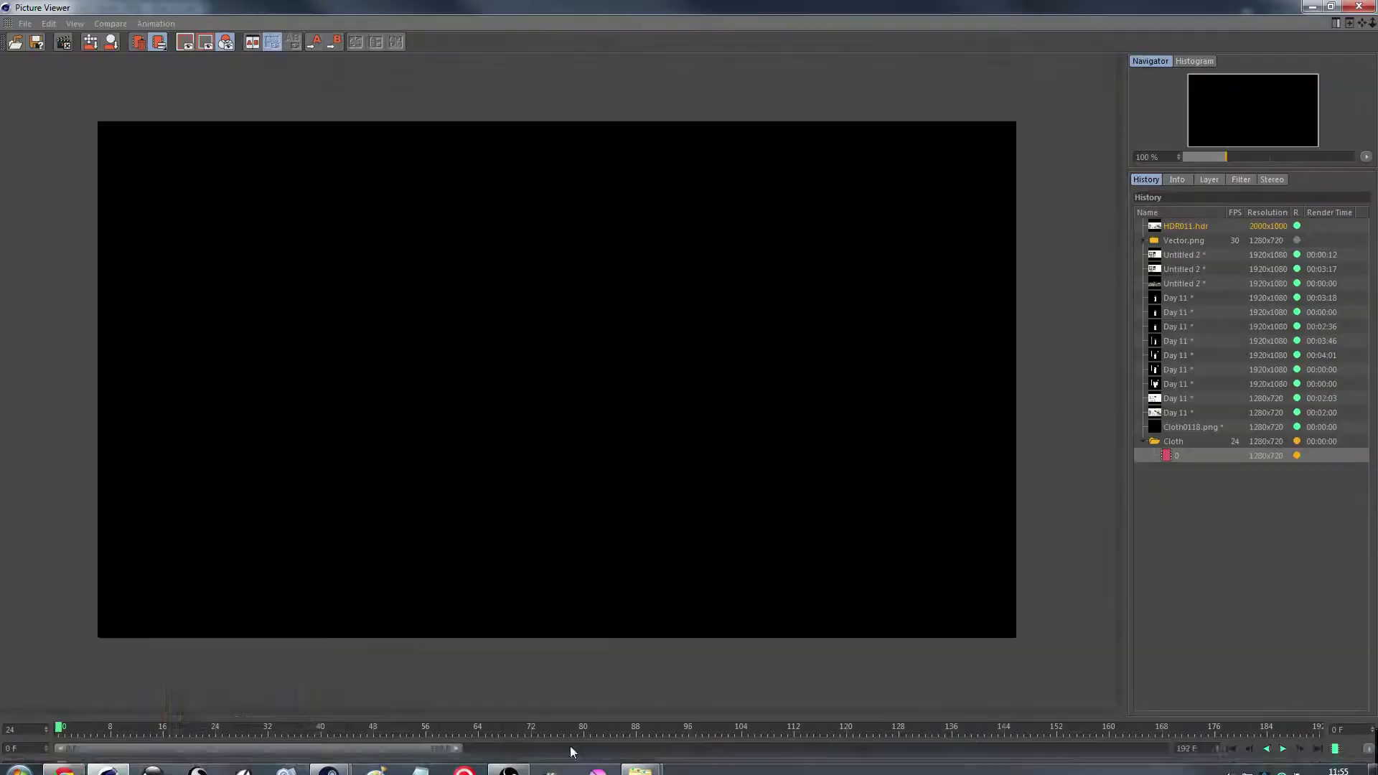